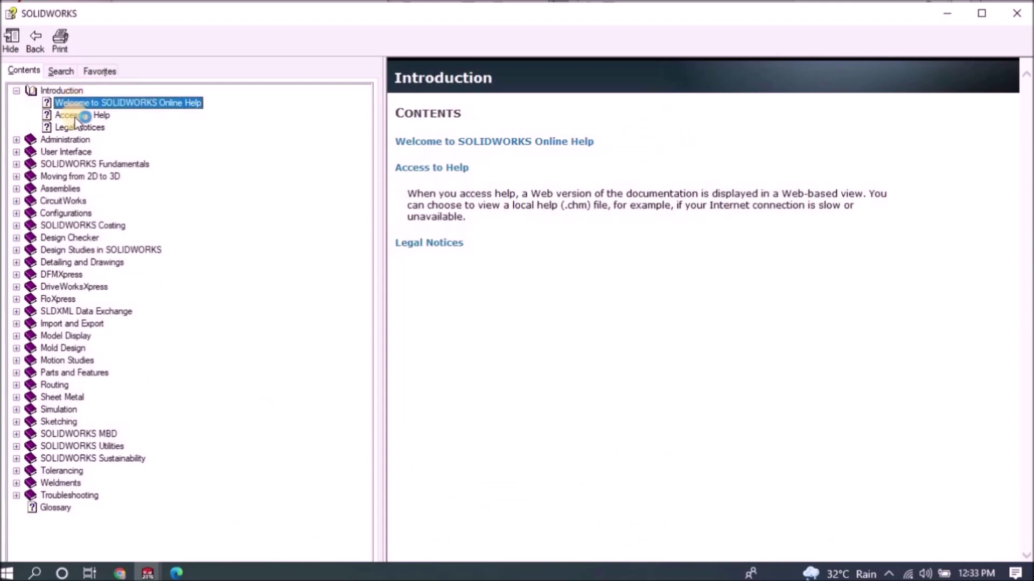
# In the Help Contents, open Access to Help and Legal Notices, then expand Administration and the Installation and Administration Guide.
pyautogui.click(77, 116)
pyautogui.click(78, 129)
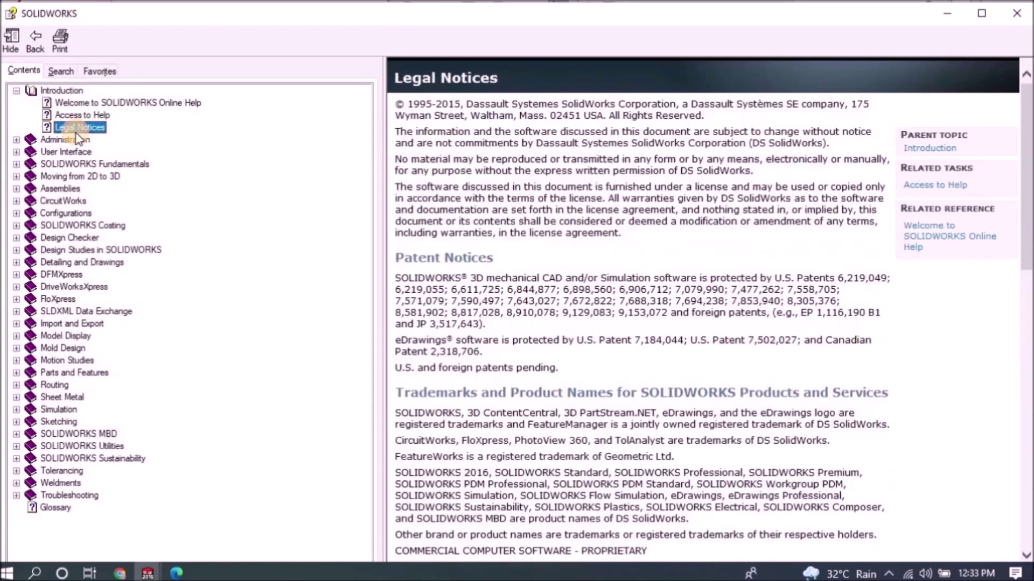
pyautogui.click(17, 140)
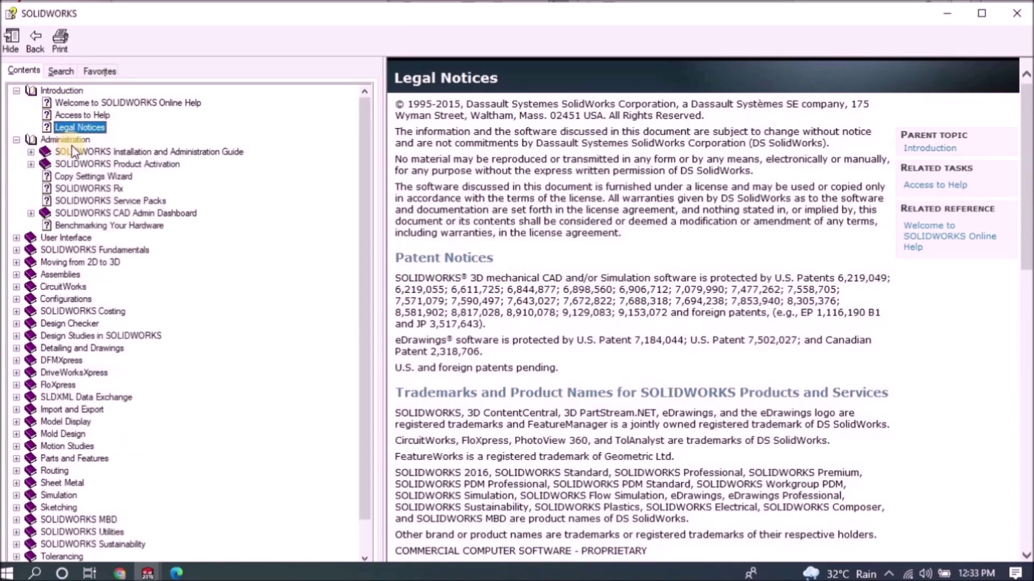
pyautogui.click(31, 152)
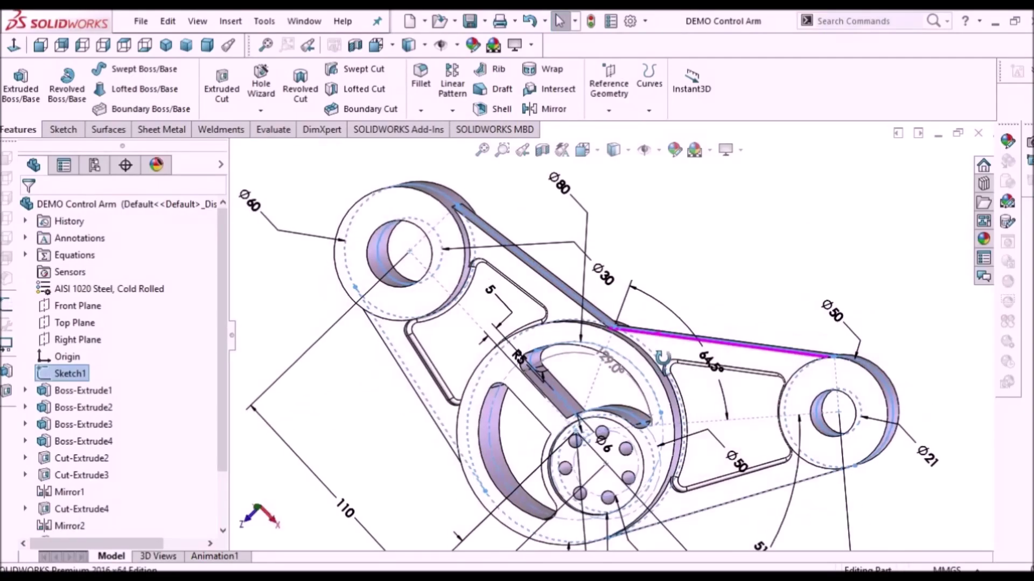
# Orbit the control arm and boundary surface demo parts, clearing Sketch1 and finishing the boundary surface.
pyautogui.moveTo(693, 280)
pyautogui.mouseDown(button='middle')
pyautogui.moveTo(750, 261)
pyautogui.moveTo(777, 299)
pyautogui.moveTo(685, 302)
pyautogui.moveTo(654, 319)
pyautogui.moveTo(702, 256)
pyautogui.mouseUp(button='middle')
pyautogui.click(702, 255)
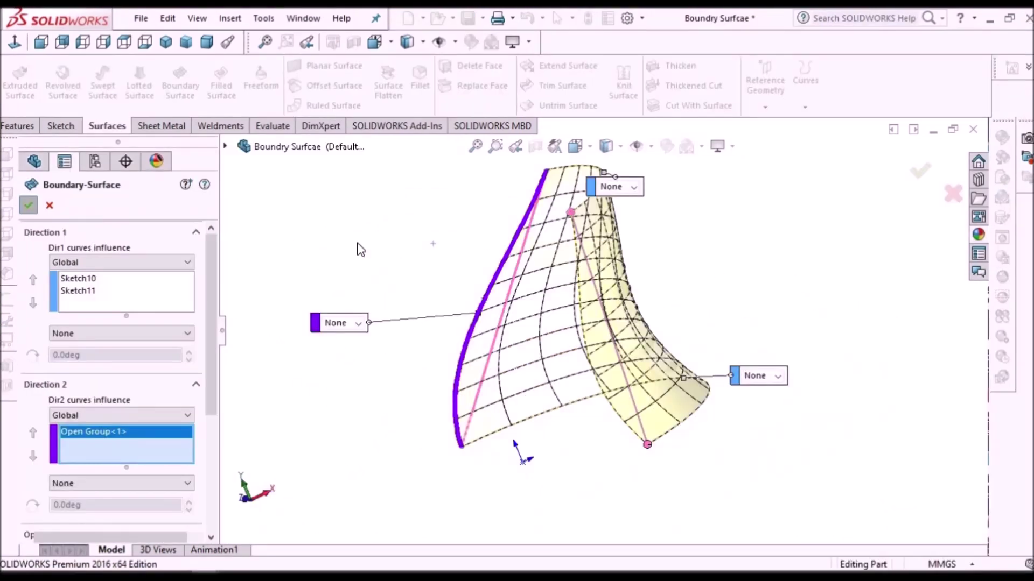
pyautogui.press('Return')
pyautogui.moveTo(620, 331); pyautogui.dragTo(487, 316, button='middle')
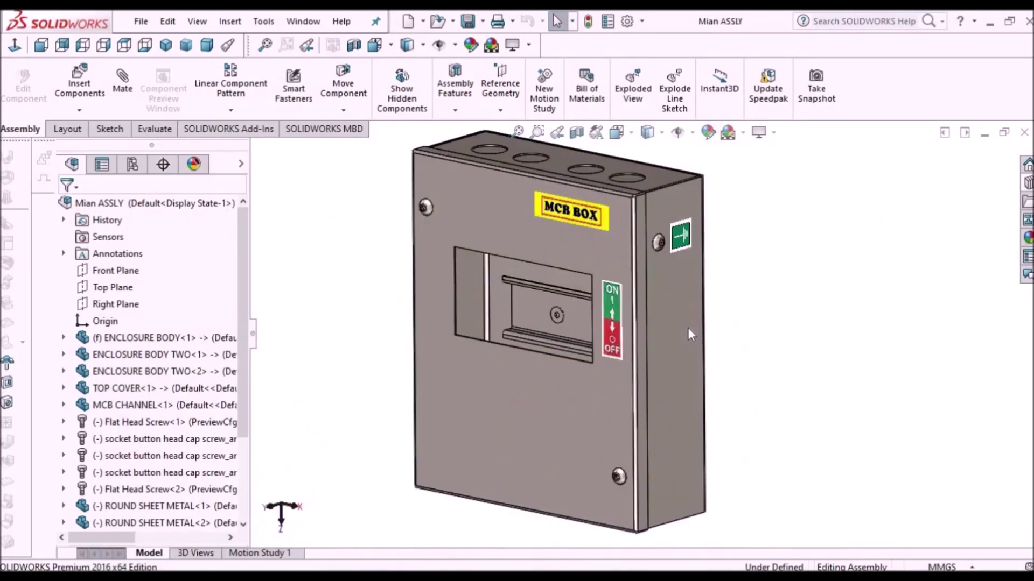
pyautogui.scroll(5, 687, 327)
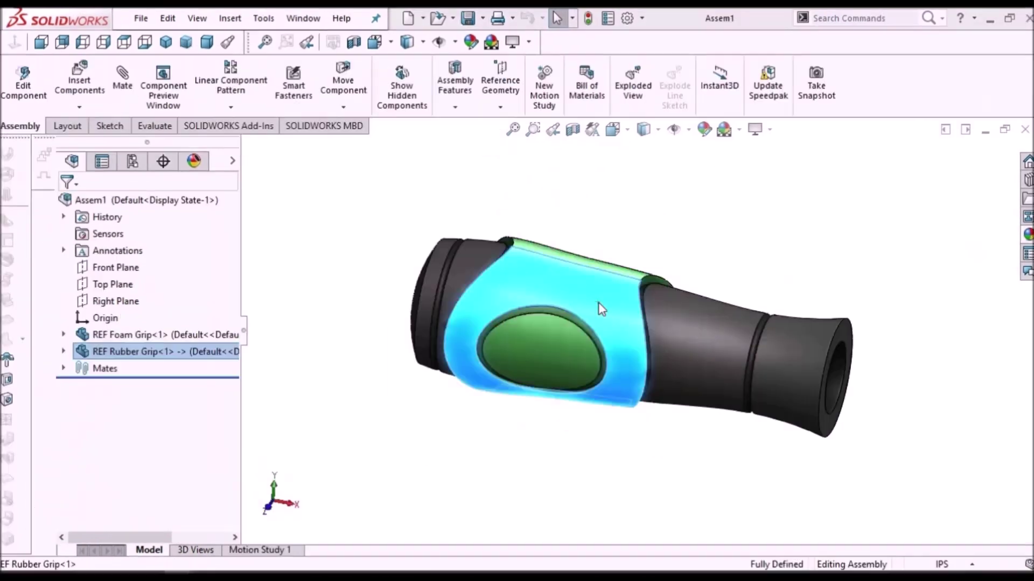
# Inspect the grip assembly, bracket displacement plot, perforated tube and thickened surface, zooming to Thicken1.
pyautogui.rightClick(600, 302)
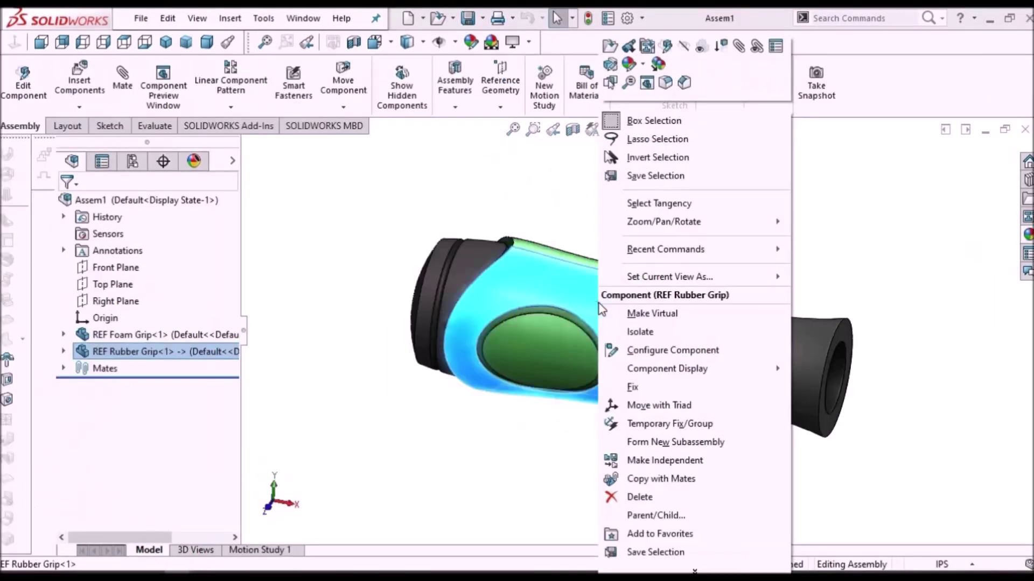
pyautogui.press('Escape')
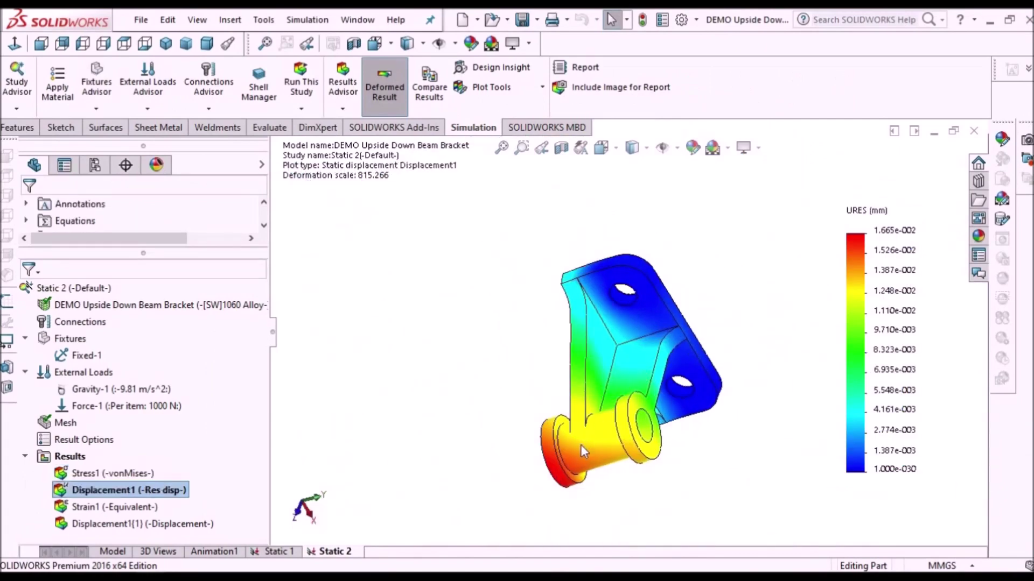
pyautogui.moveTo(583, 451); pyautogui.dragTo(662, 494, button='middle')
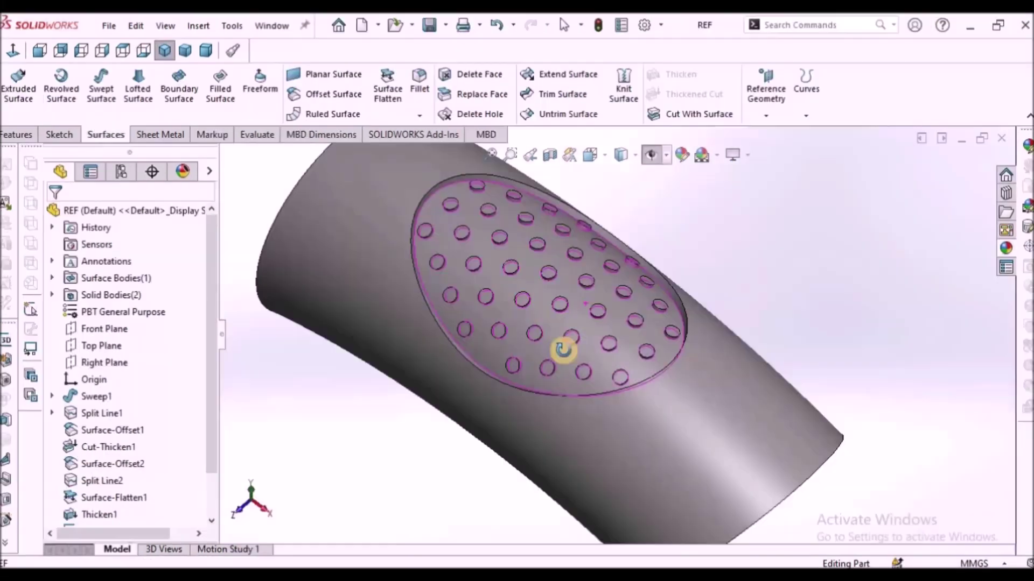
pyautogui.moveTo(560, 346); pyautogui.dragTo(684, 333, button='middle')
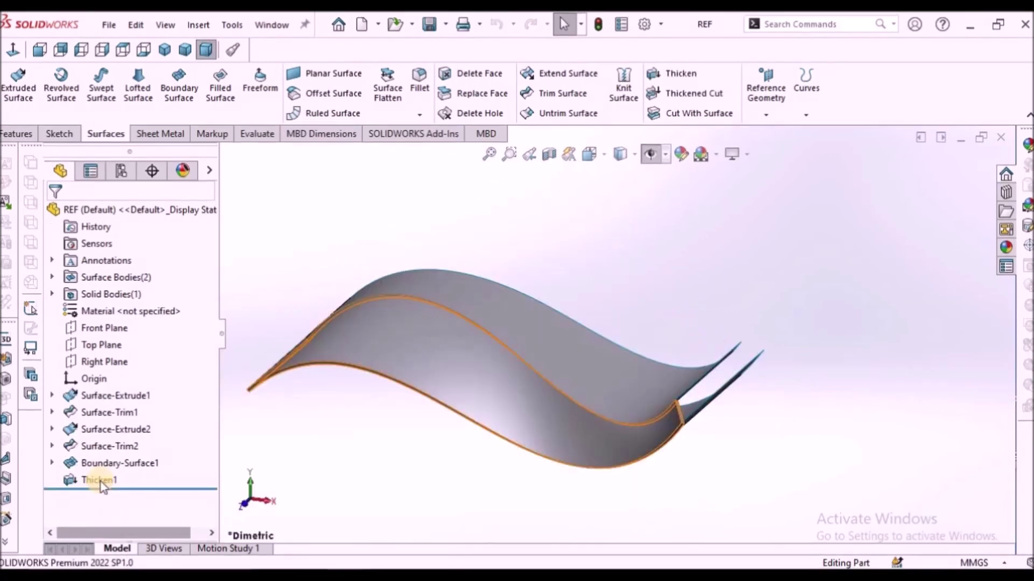
pyautogui.rightClick(85, 480)
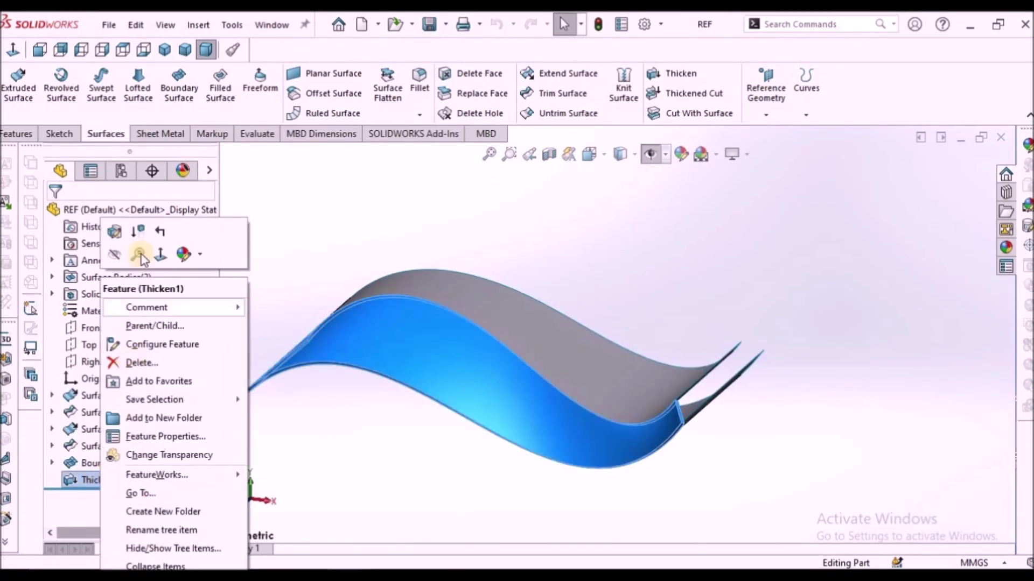
pyautogui.click(115, 256)
pyautogui.moveTo(553, 316); pyautogui.dragTo(558, 337, button='middle')
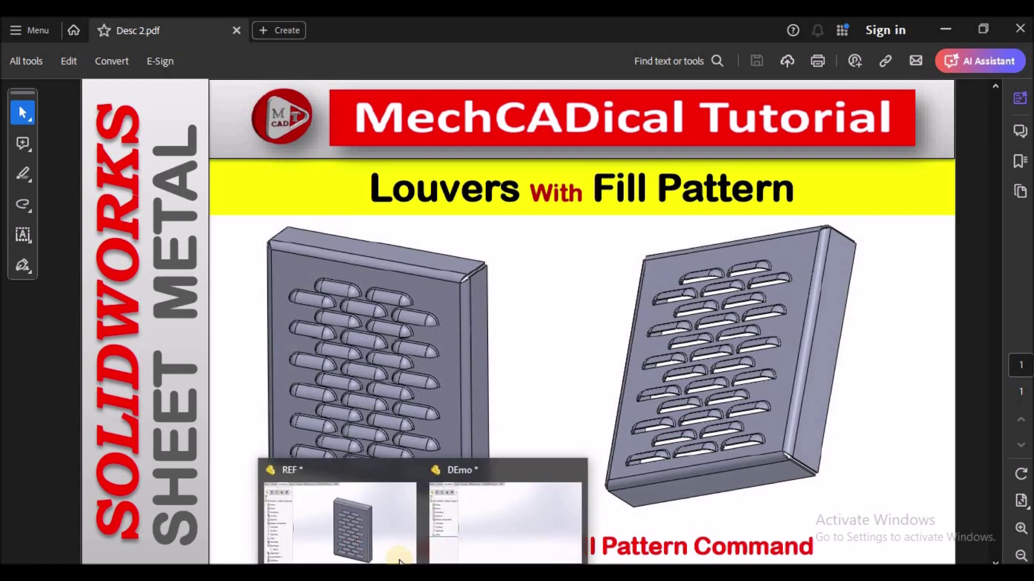
# Switch back to the REF tray and orbit it to examine the louver rows from several angles.
pyautogui.click(376, 533)
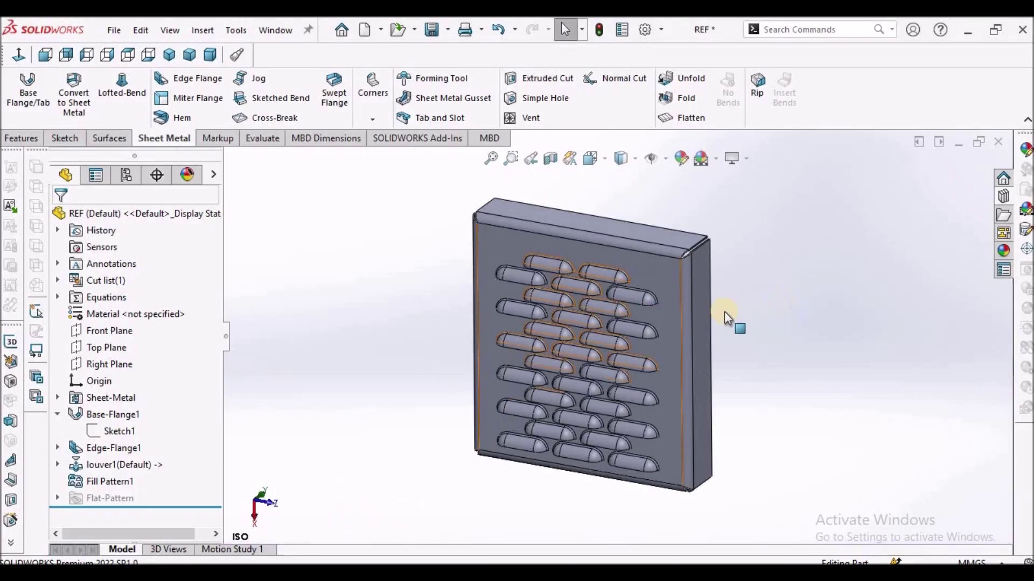
pyautogui.scroll(1, 716, 338)
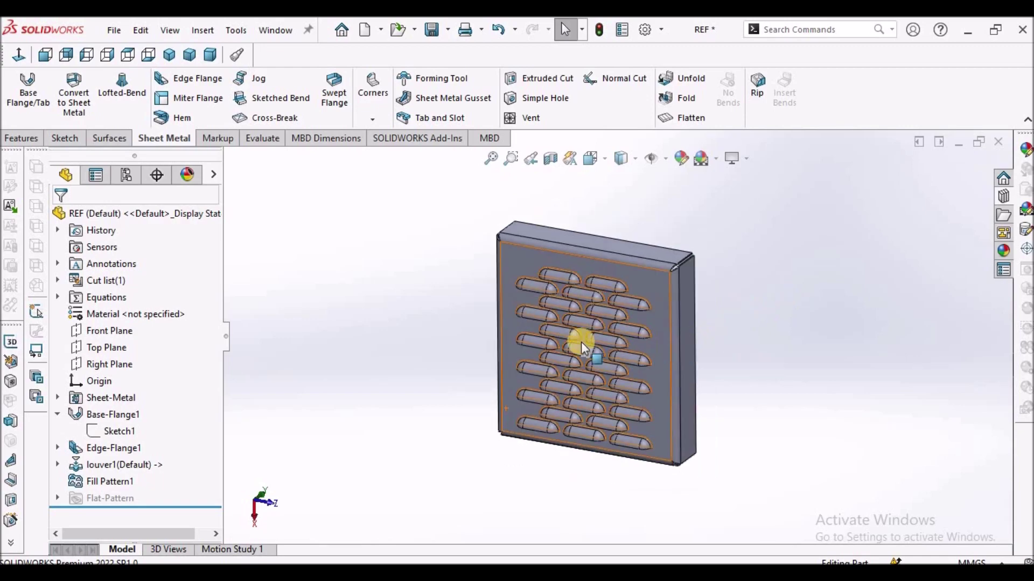
pyautogui.moveTo(572, 360); pyautogui.dragTo(657, 339, button='middle')
pyautogui.scroll(-5, 657, 339)
pyautogui.moveTo(612, 410); pyautogui.dragTo(522, 390, button='middle')
pyautogui.scroll(3, 528, 370)
pyautogui.scroll(3, 695, 321)
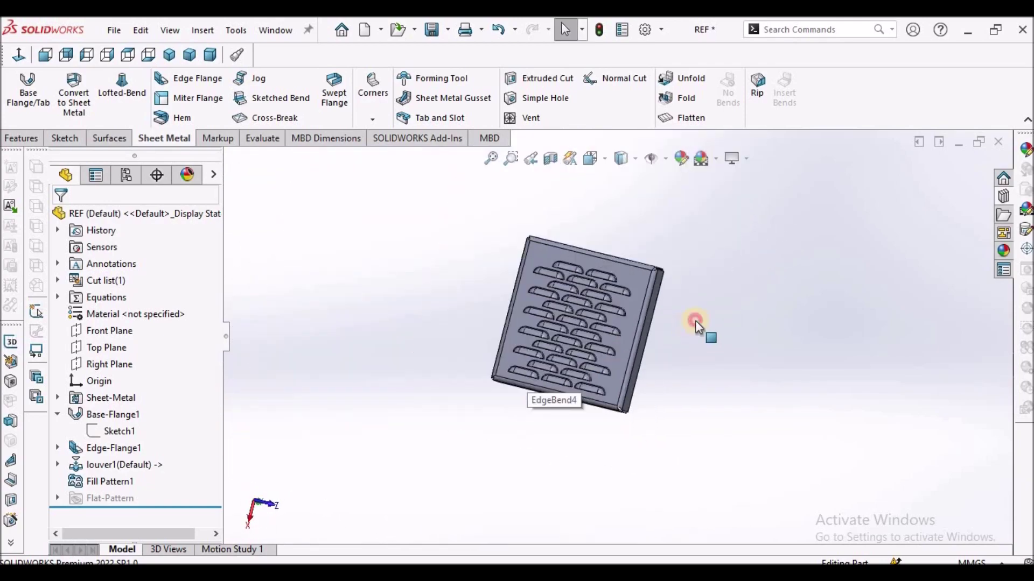
pyautogui.moveTo(696, 321); pyautogui.dragTo(584, 381, button='middle')
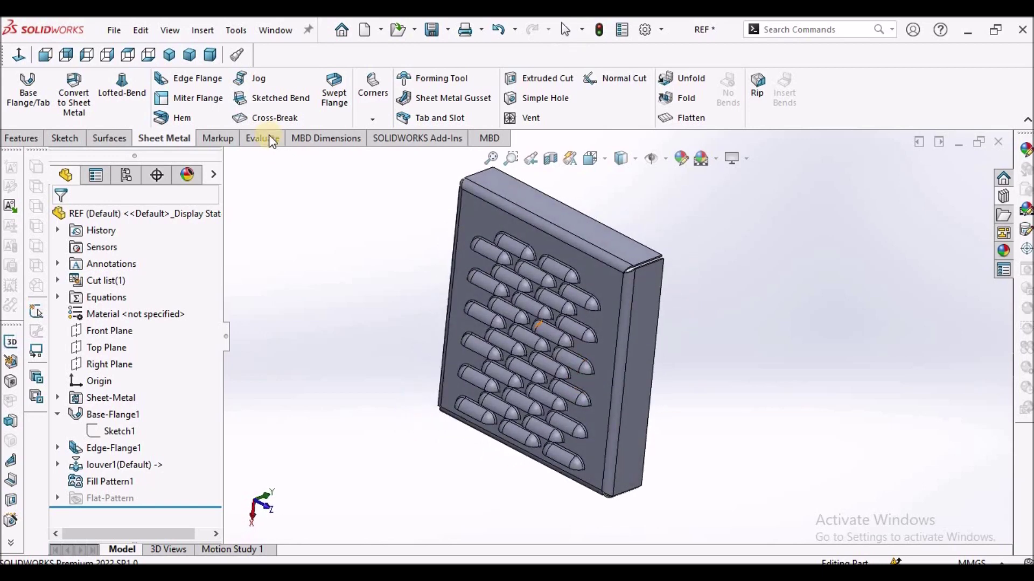
# Show the REF tray in the Dimetric orientation, then in ISO 2.
pyautogui.click(210, 55)
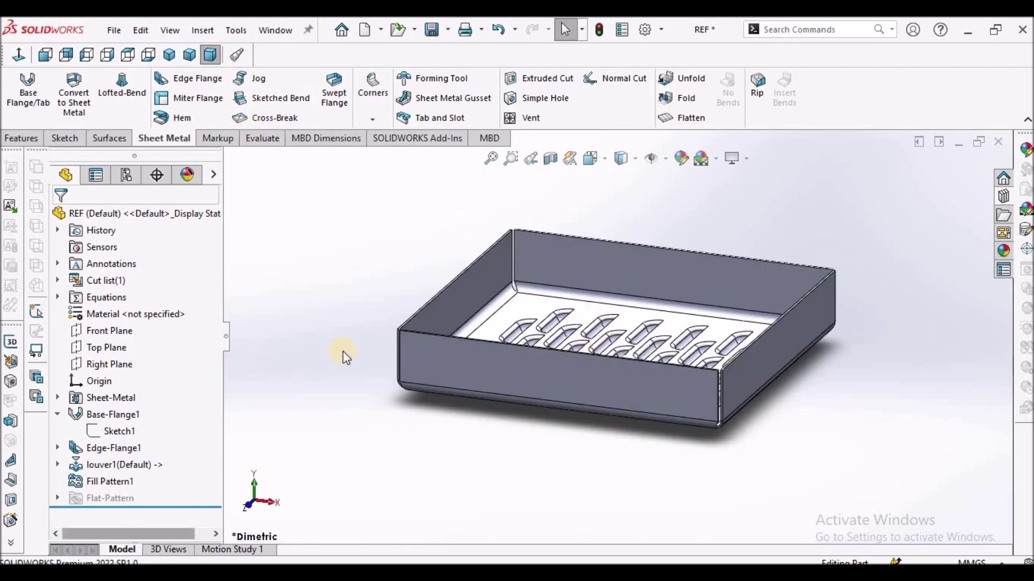
pyautogui.click(210, 55)
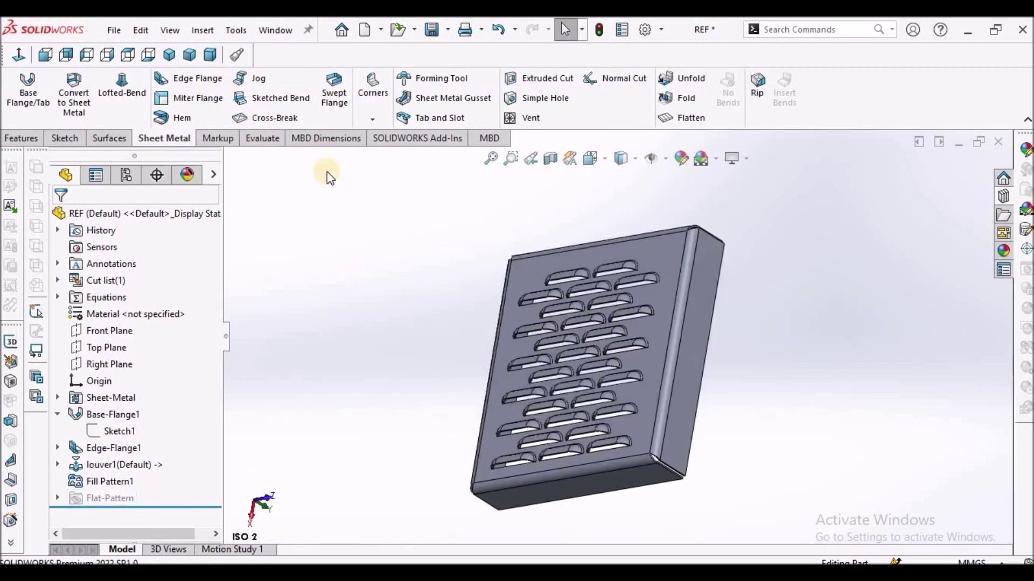
pyautogui.click(284, 37)
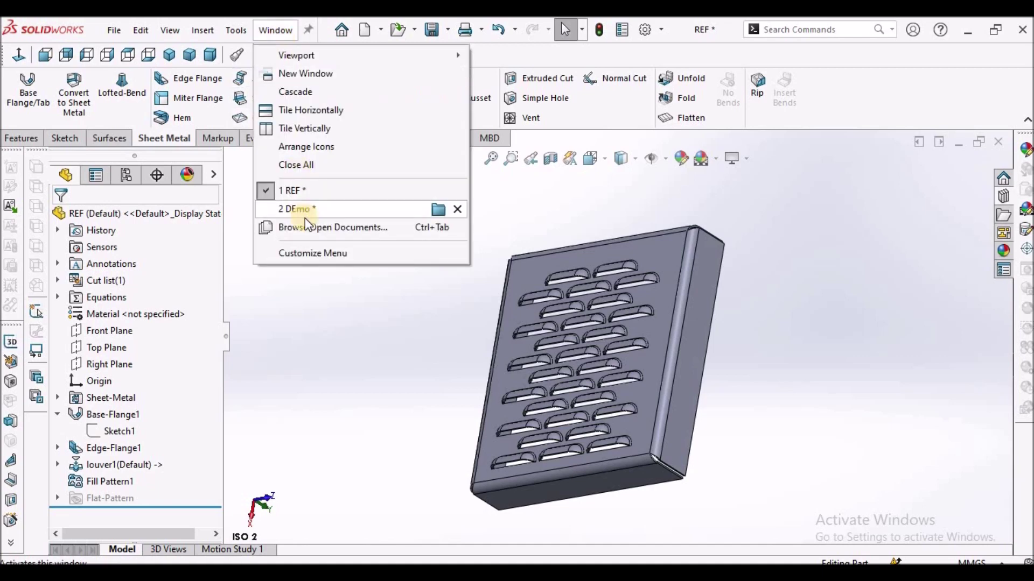
# Switch to the empty DEmo part and select its Top Plane for a new sketch.
pyautogui.click(624, 320)
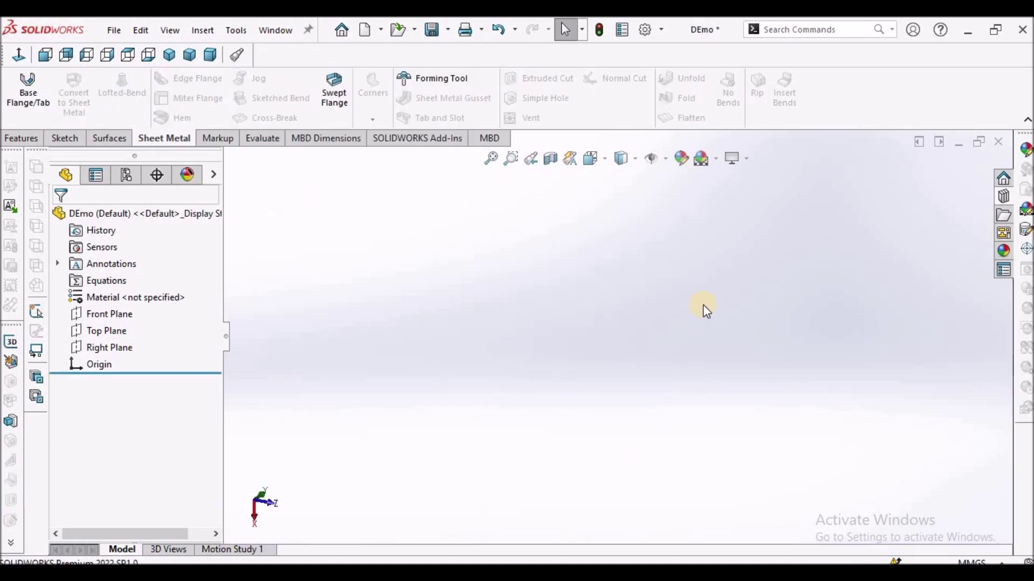
pyautogui.click(108, 337)
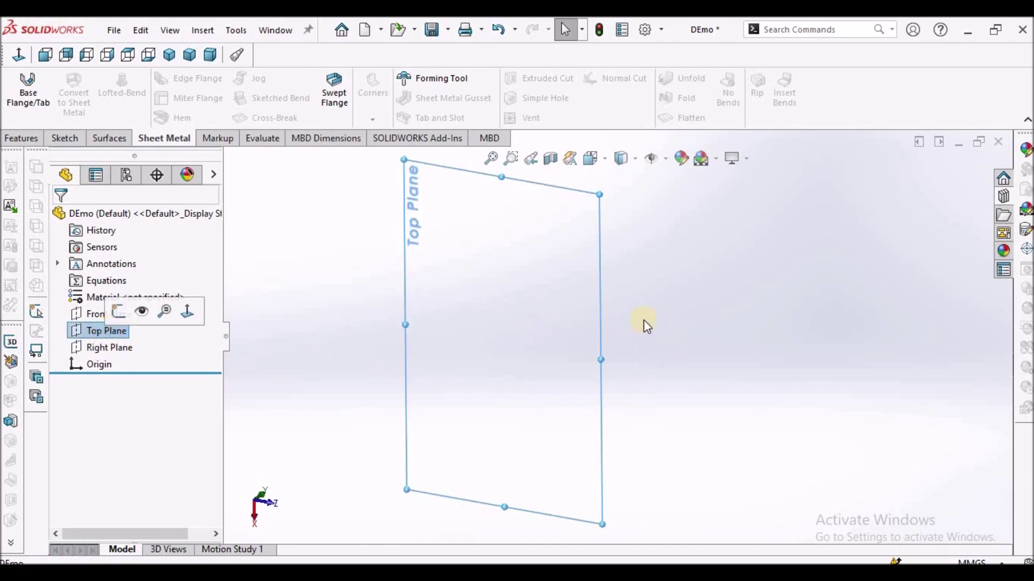
pyautogui.click(65, 139)
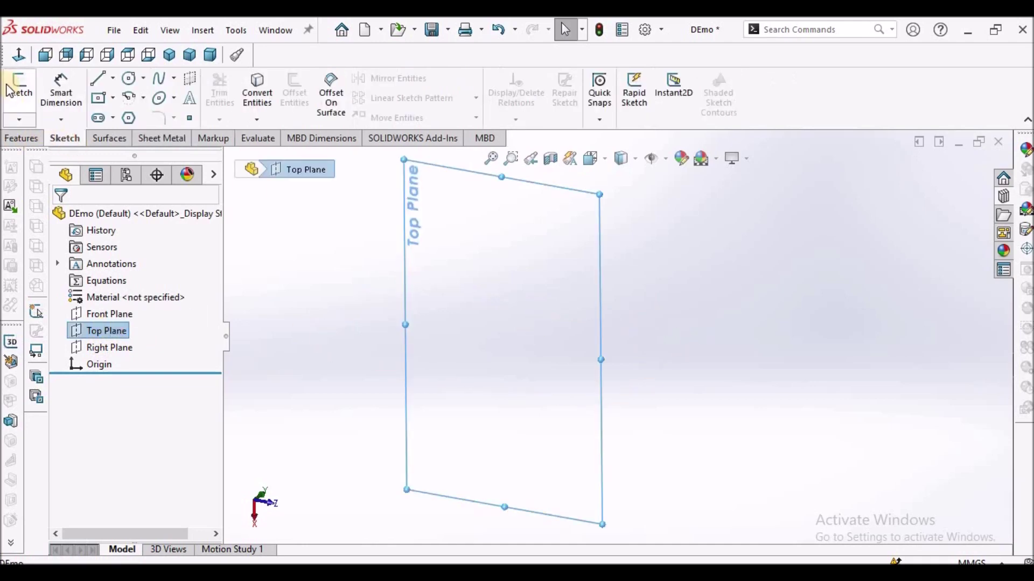
# Draw a center rectangle on the Top Plane, centred on the origin.
pyautogui.click(24, 83)
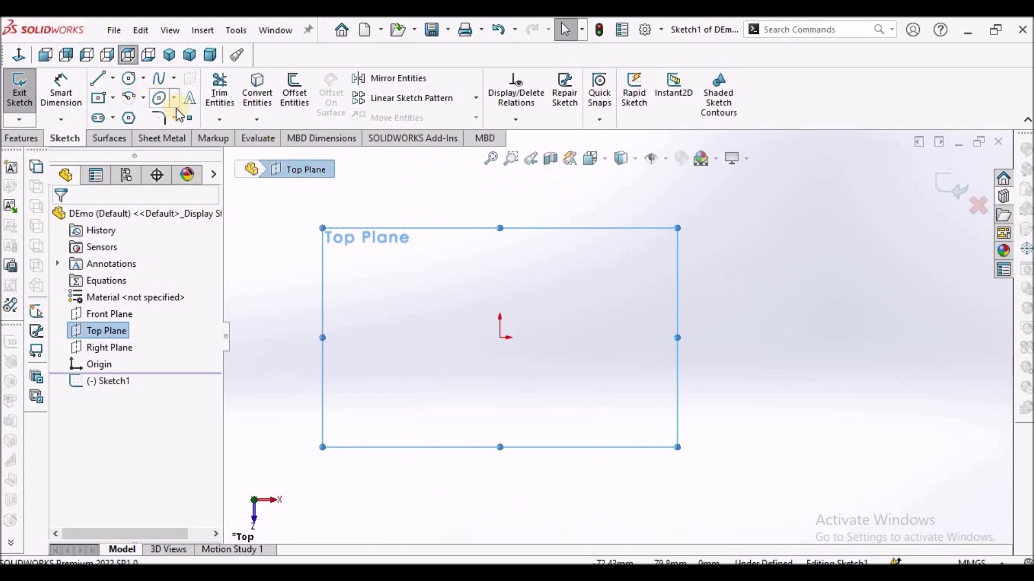
pyautogui.click(98, 100)
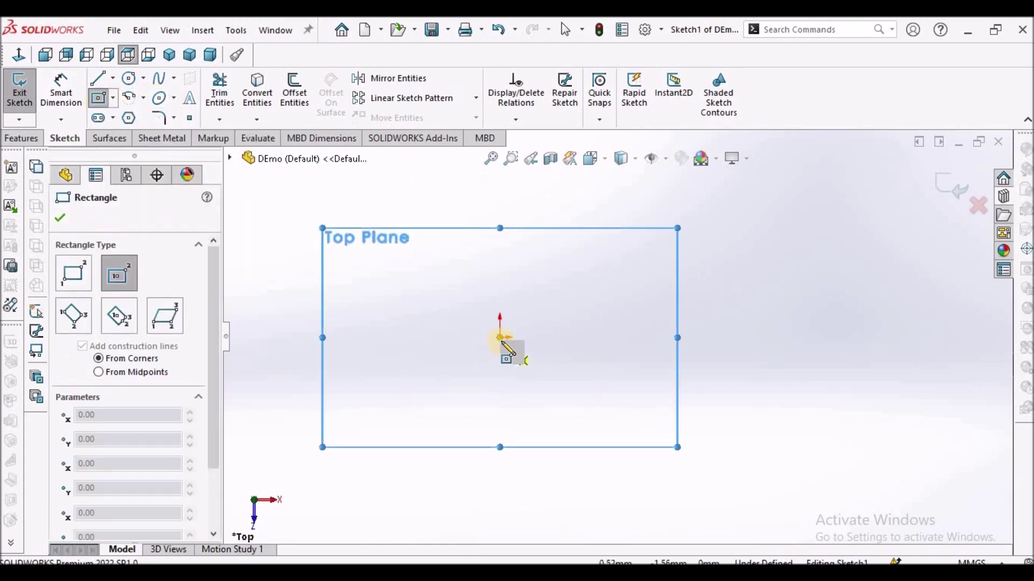
pyautogui.click(500, 338)
pyautogui.click(647, 264)
pyautogui.rightClick(721, 269)
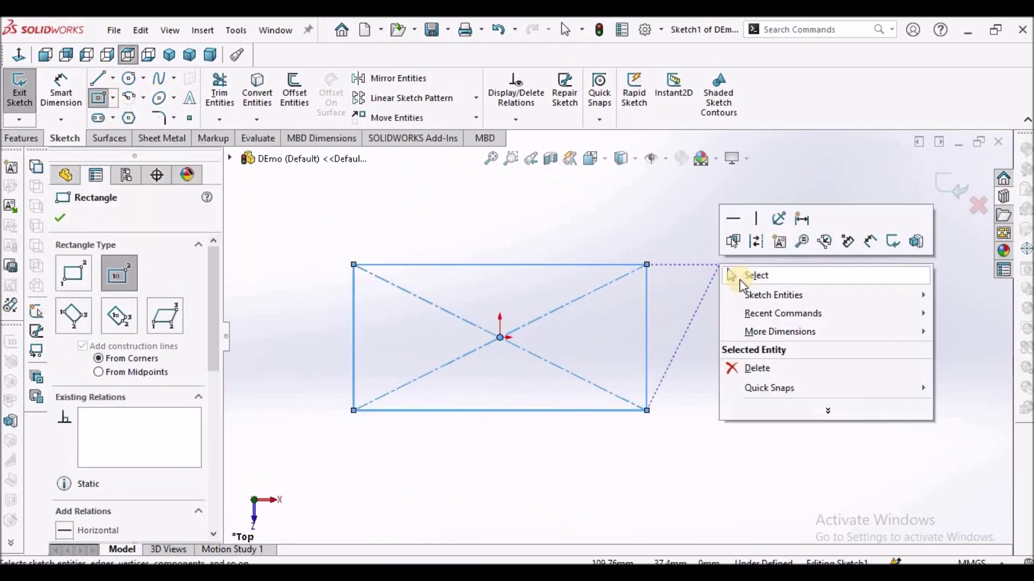
pyautogui.click(740, 274)
# Dimension the rectangle 150 mm tall and 160 mm wide, fully defining the sketch.
pyautogui.click(61, 93)
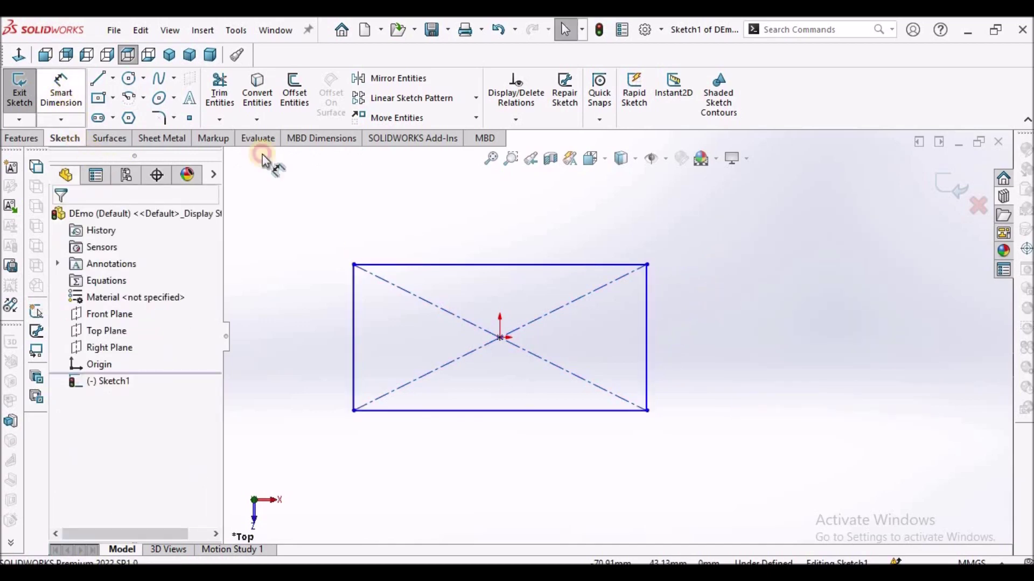
pyautogui.click(648, 334)
pyautogui.click(711, 340)
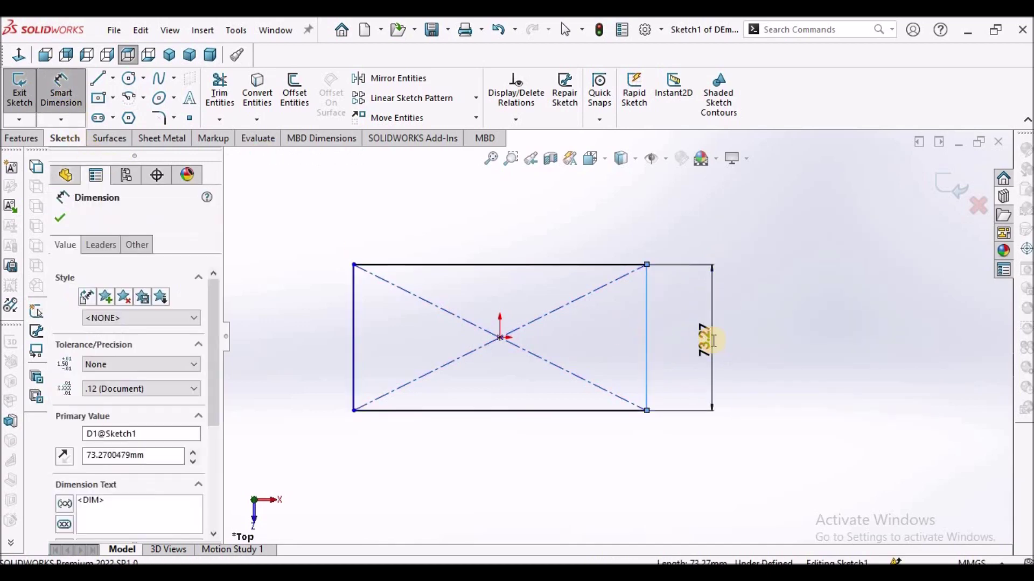
pyautogui.write('150')
pyautogui.press('Return')
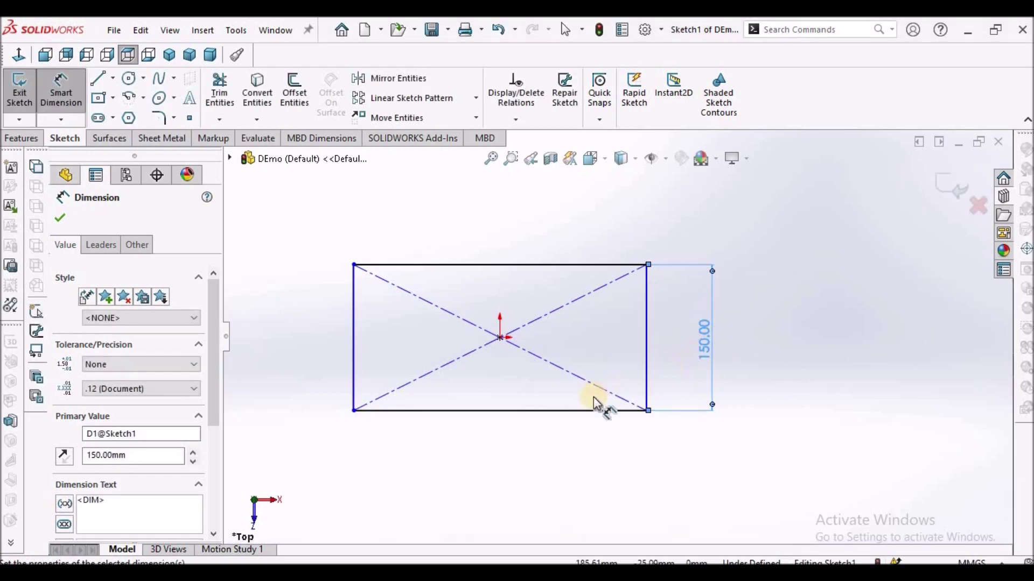
pyautogui.click(584, 412)
pyautogui.click(558, 461)
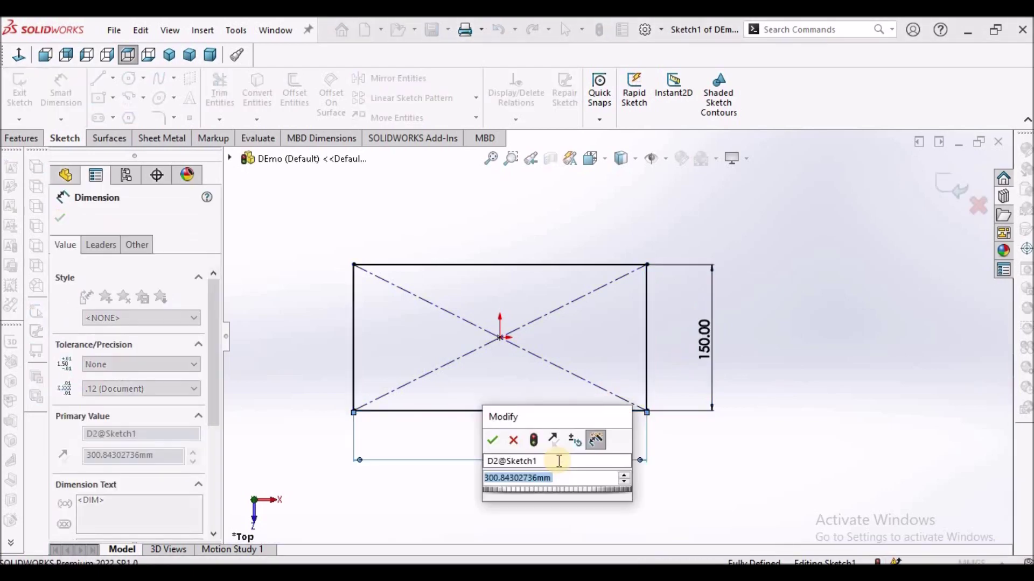
pyautogui.write('160')
pyautogui.press('Return')
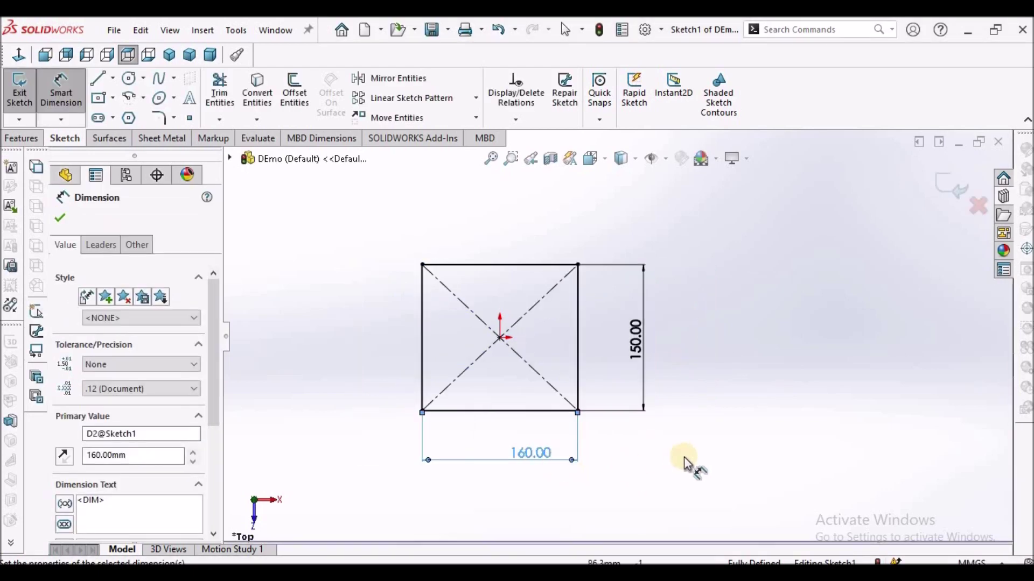
pyautogui.click(685, 460)
# Create a 1.00 mm thick sheet metal Base Flange with K-Factor 0.45 from the sketch.
pyautogui.click(171, 137)
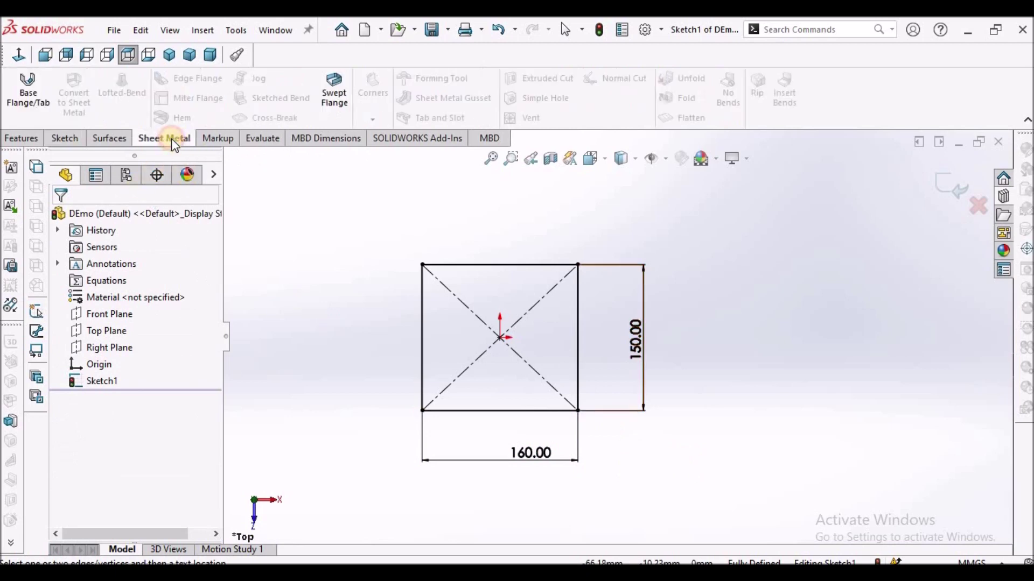
pyautogui.click(27, 86)
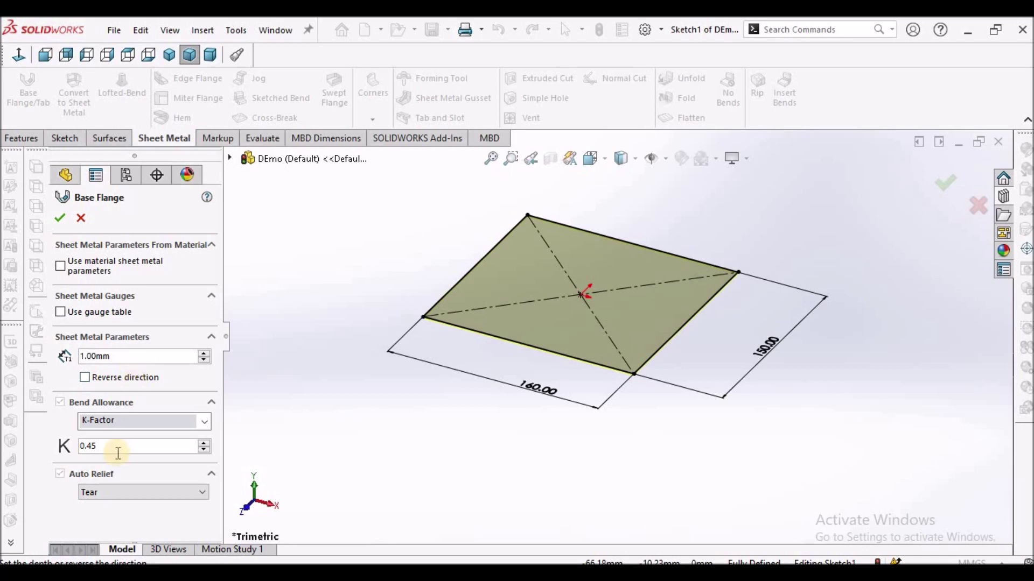
pyautogui.click(61, 216)
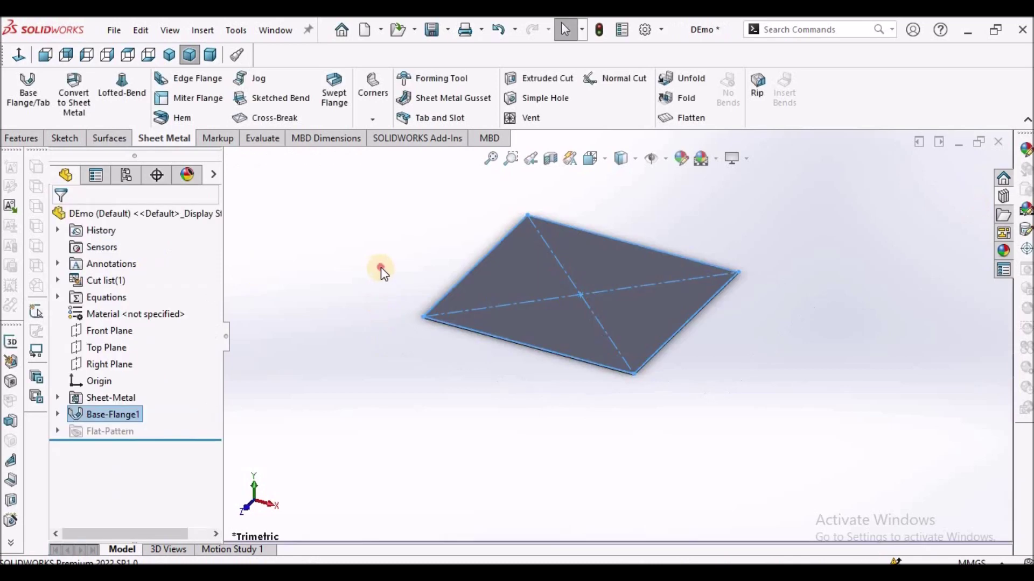
pyautogui.scroll(-2, 595, 292)
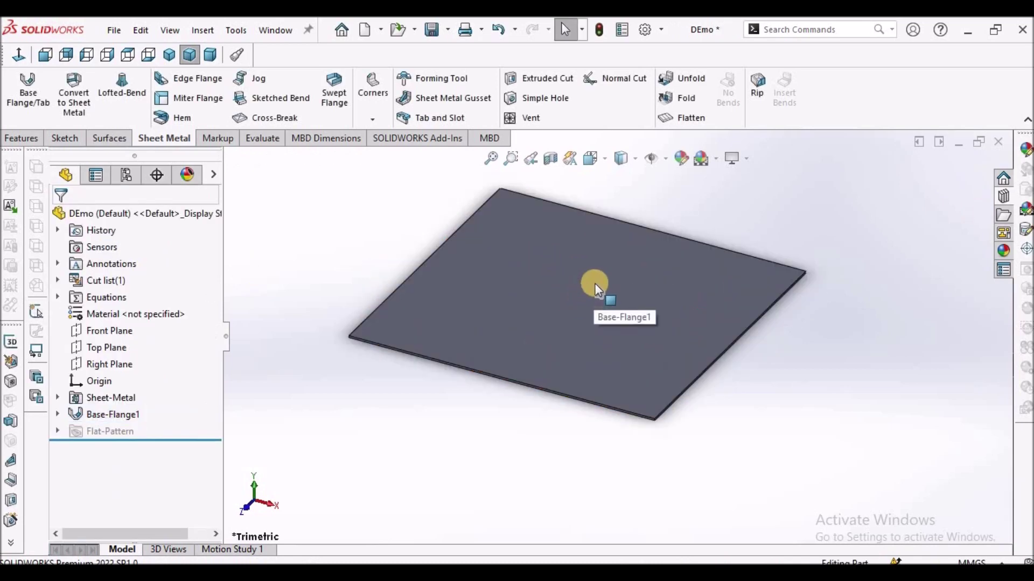
pyautogui.scroll(2, 601, 272)
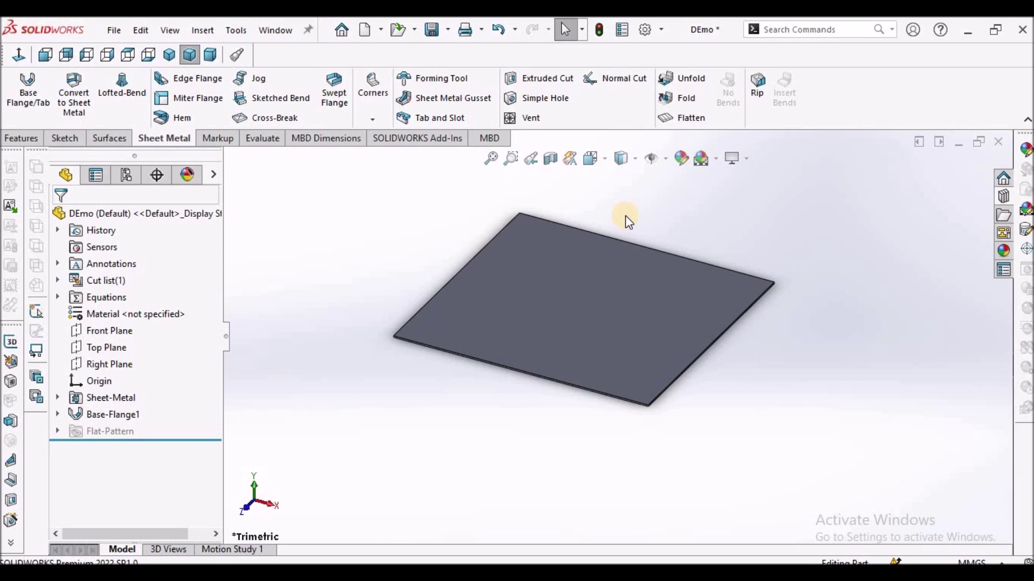
# Rotate the flat plate to the Isometric view.
pyautogui.press('space')
pyautogui.click(559, 305)
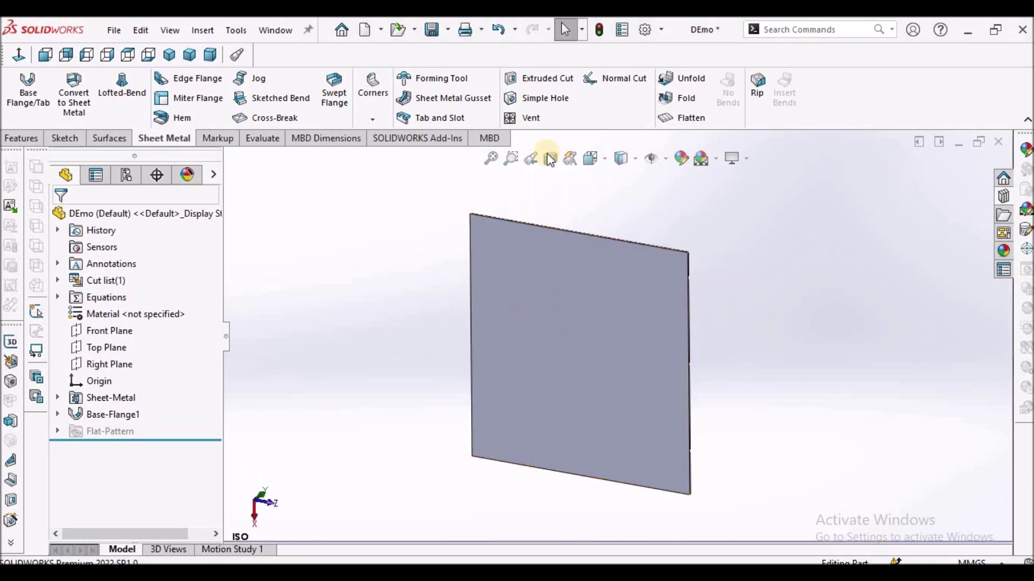
pyautogui.click(181, 80)
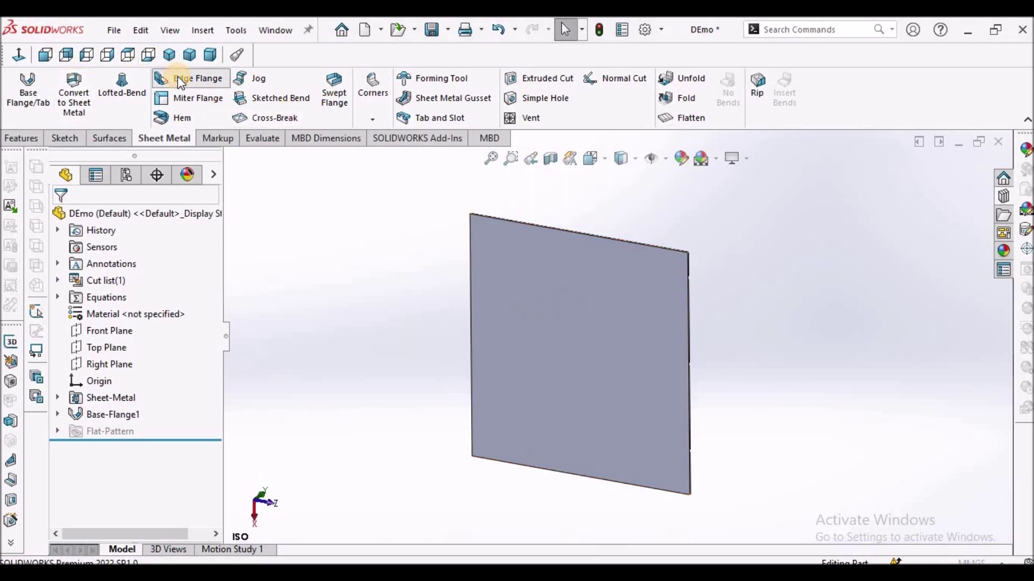
# Add 30 mm edge flanges along the plate's right, top, left and bottom edges.
pyautogui.click(687, 284)
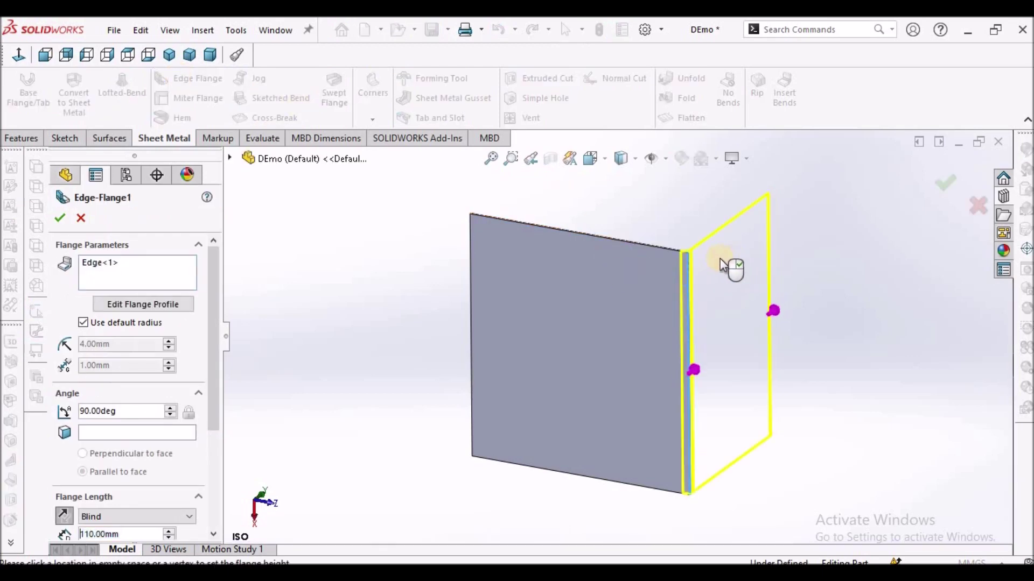
pyautogui.click(611, 239)
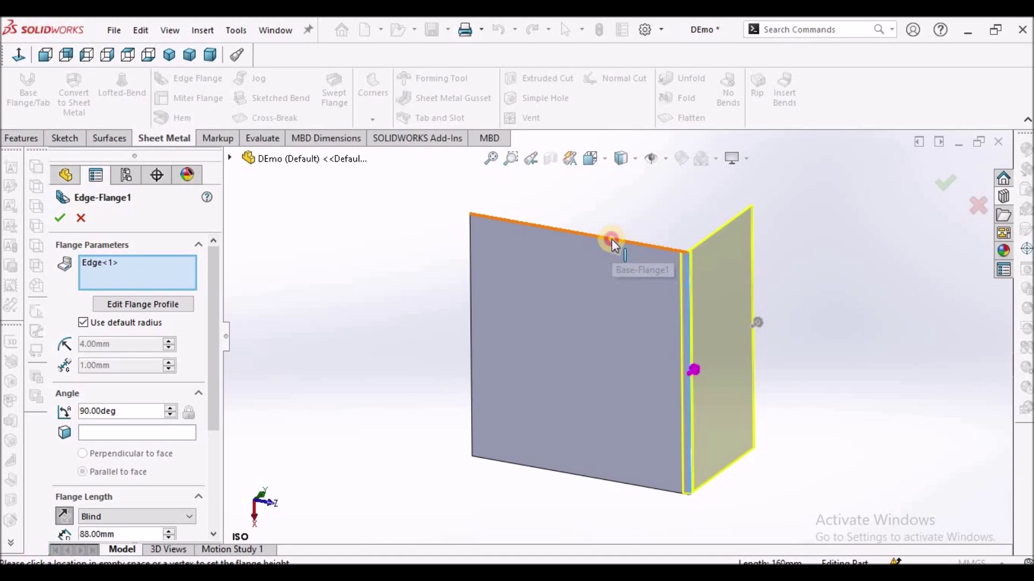
pyautogui.click(467, 295)
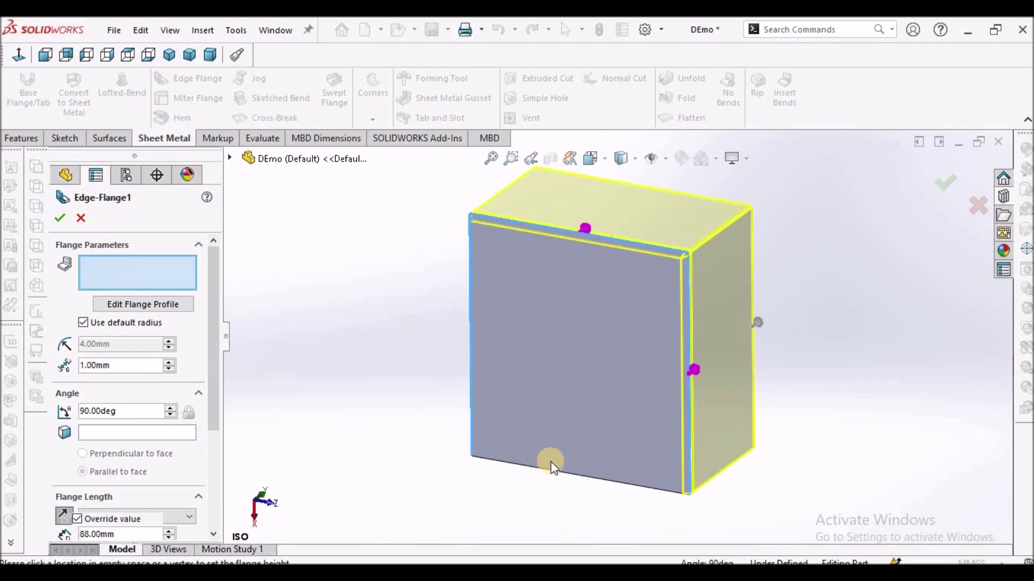
pyautogui.click(219, 460)
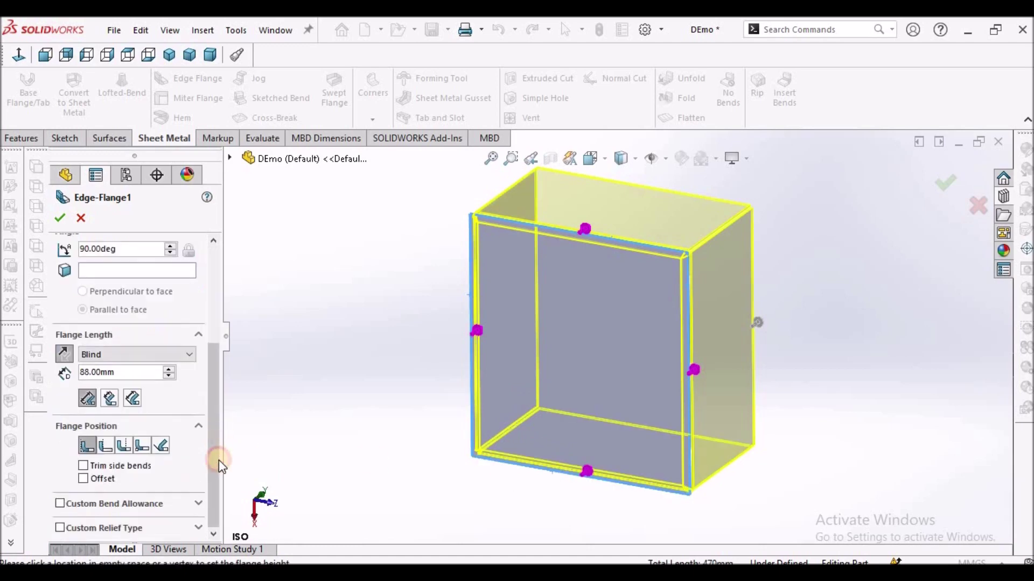
pyautogui.click(141, 371)
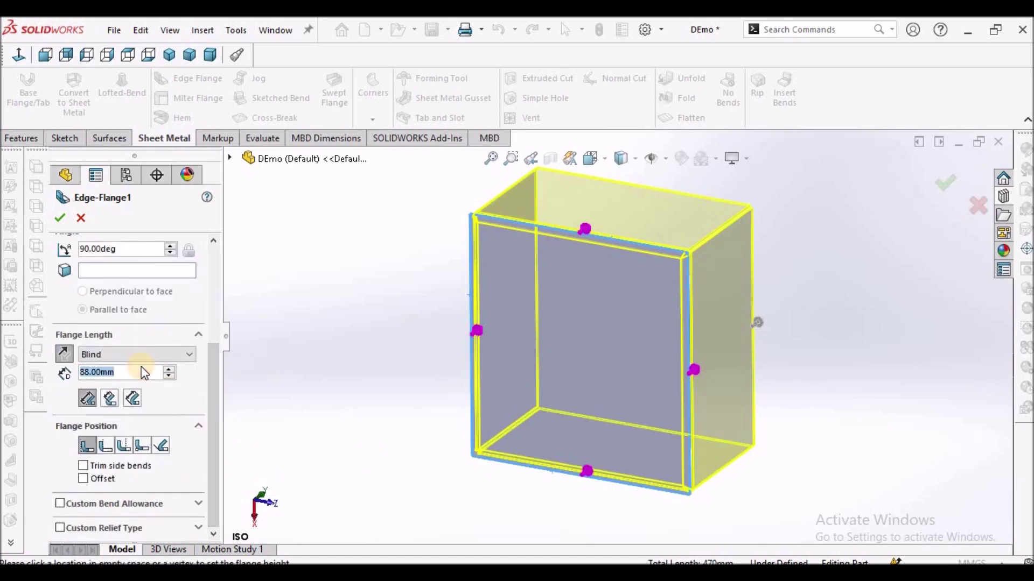
pyautogui.write('30')
pyautogui.scroll(2, 211, 469)
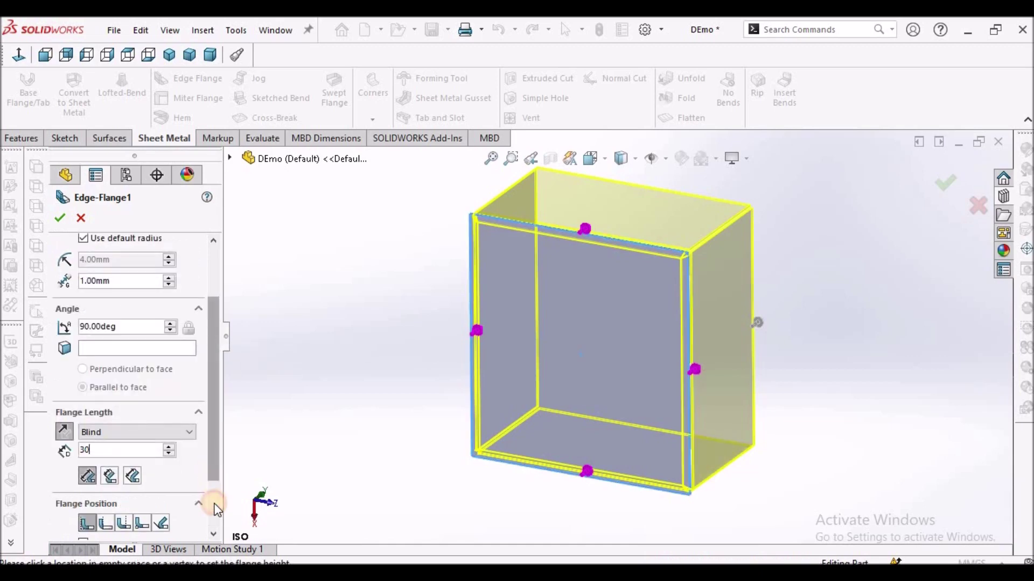
pyautogui.scroll(-2, 215, 508)
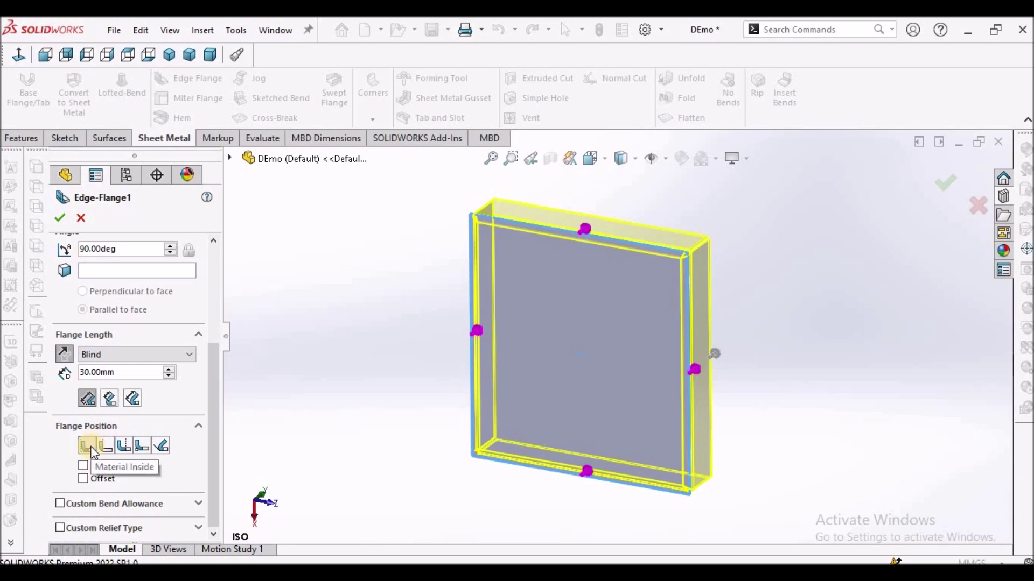
pyautogui.moveTo(215, 370); pyautogui.dragTo(220, 280)
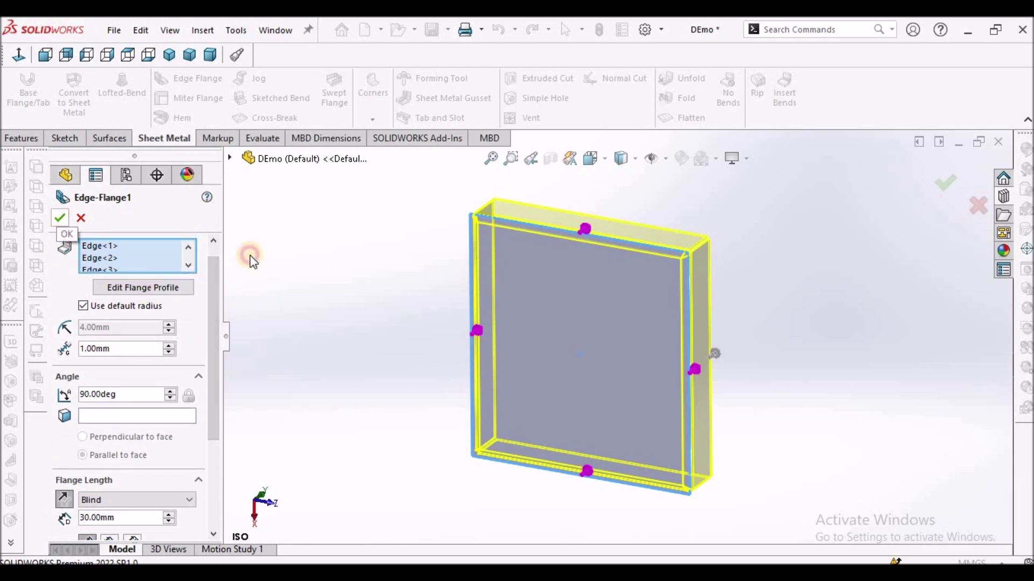
pyautogui.press('Return')
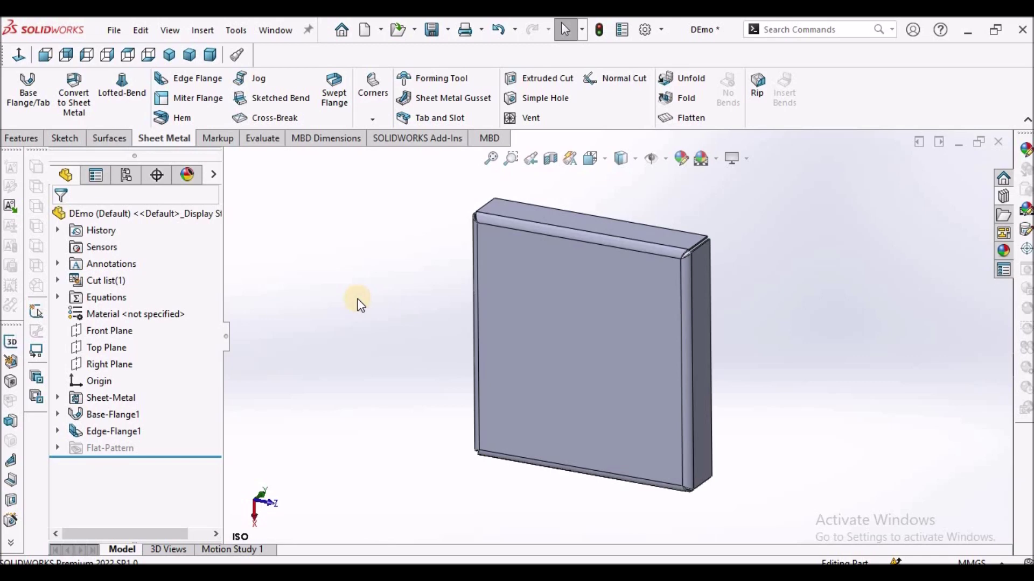
# Open the Design Library's forming tools louvers folder and drag the louver tool onto the tray face.
pyautogui.click(1005, 198)
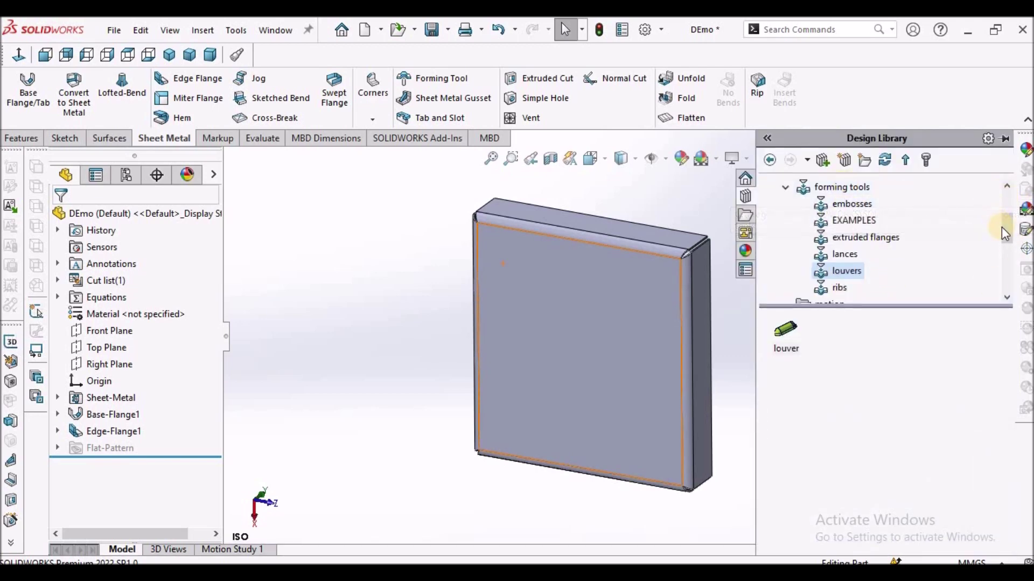
pyautogui.moveTo(1010, 221); pyautogui.dragTo(1012, 204)
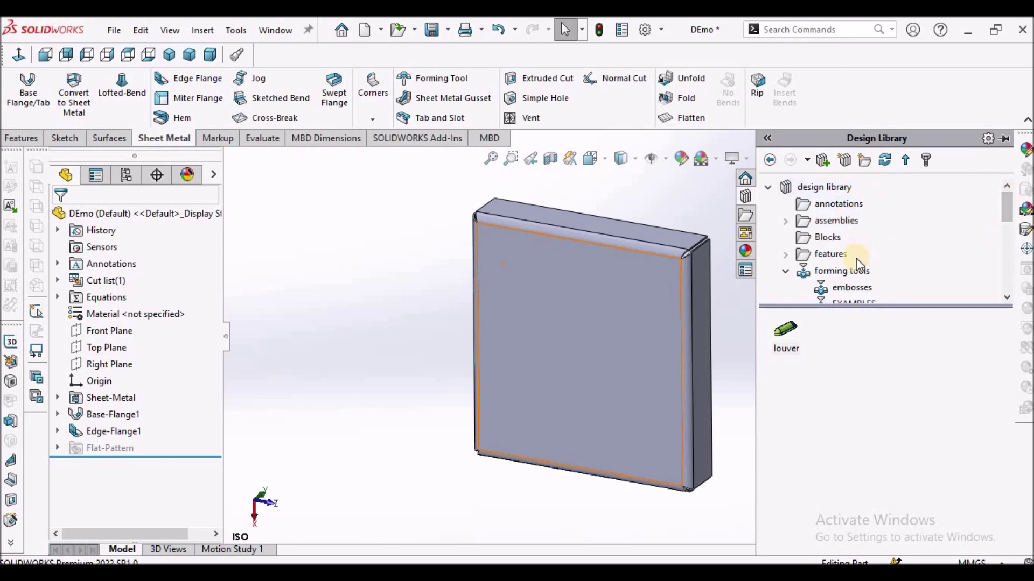
pyautogui.click(853, 273)
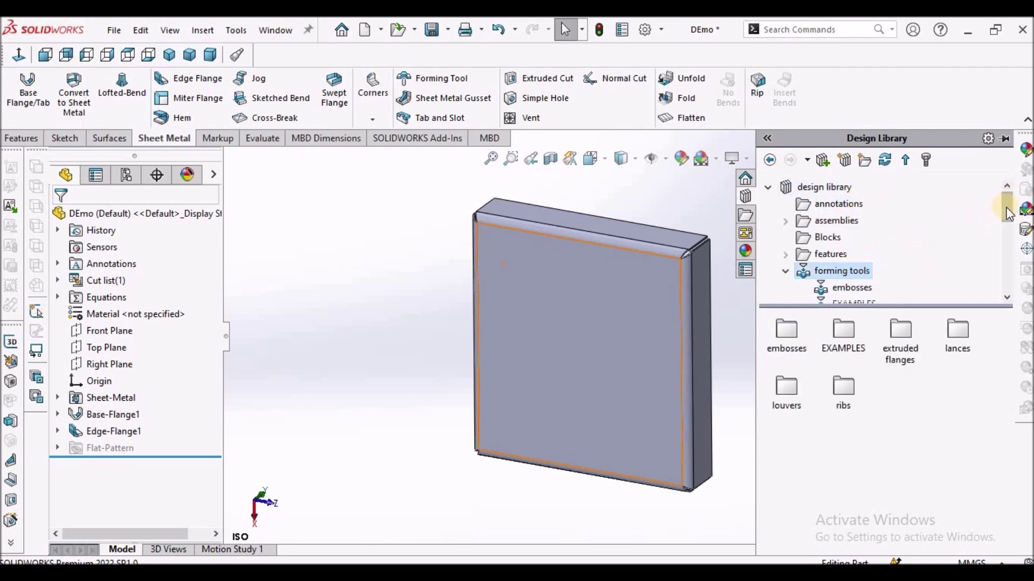
pyautogui.moveTo(1008, 213); pyautogui.dragTo(1012, 244)
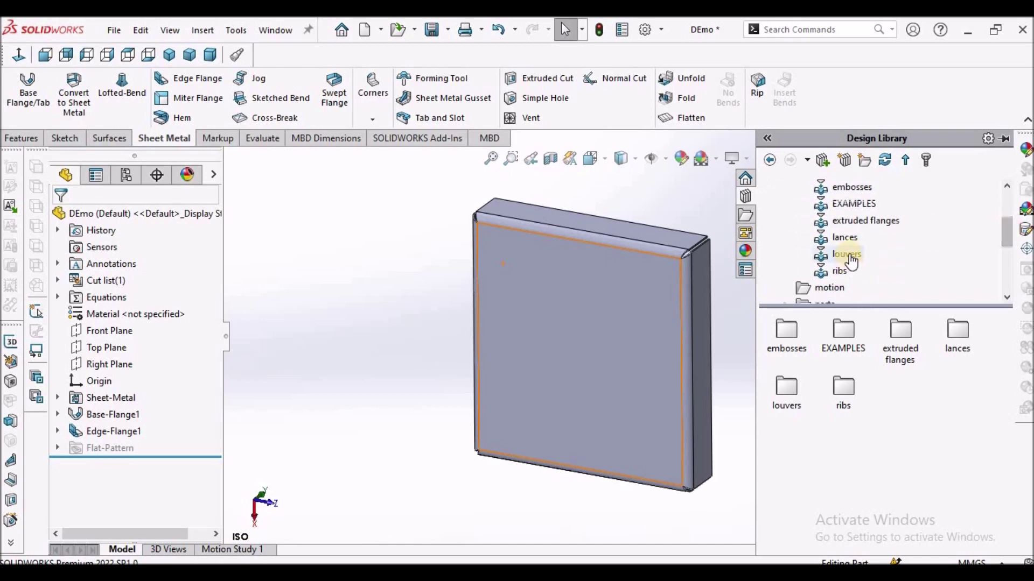
pyautogui.click(849, 259)
pyautogui.click(784, 331)
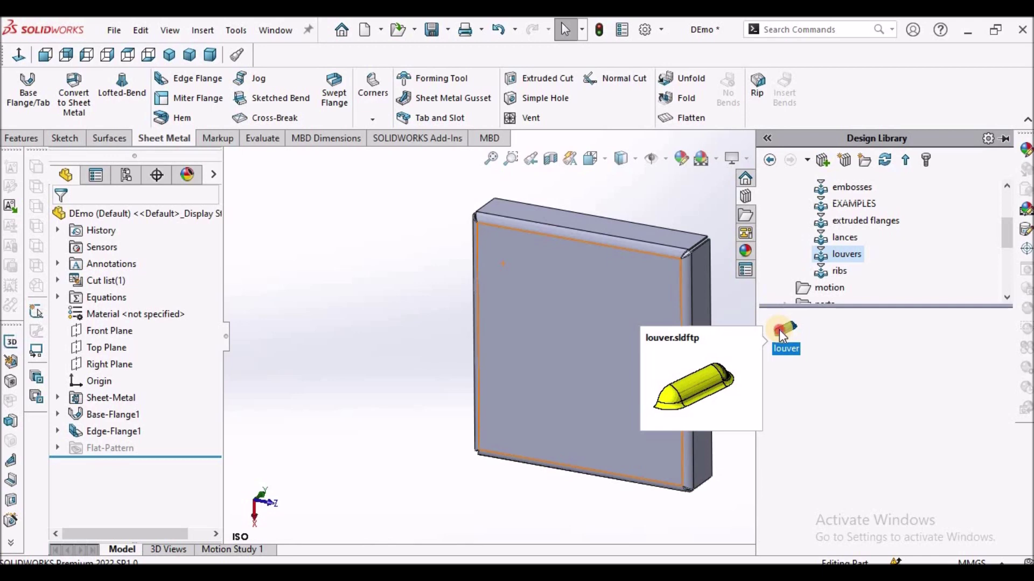
pyautogui.moveTo(782, 335); pyautogui.dragTo(587, 342)
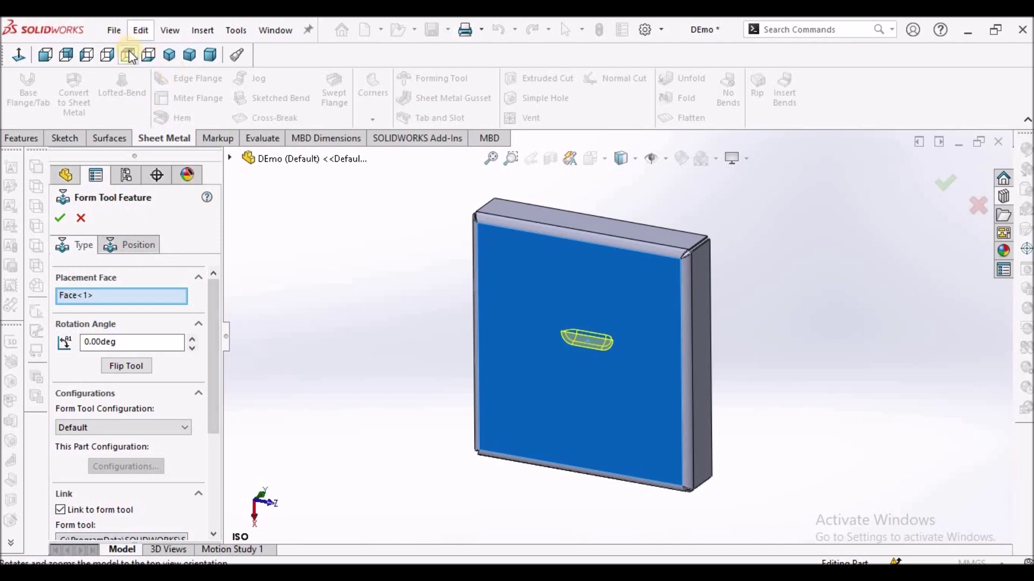
# View the tray face straight on in Bottom view and open the louver's Position tab.
pyautogui.click(147, 55)
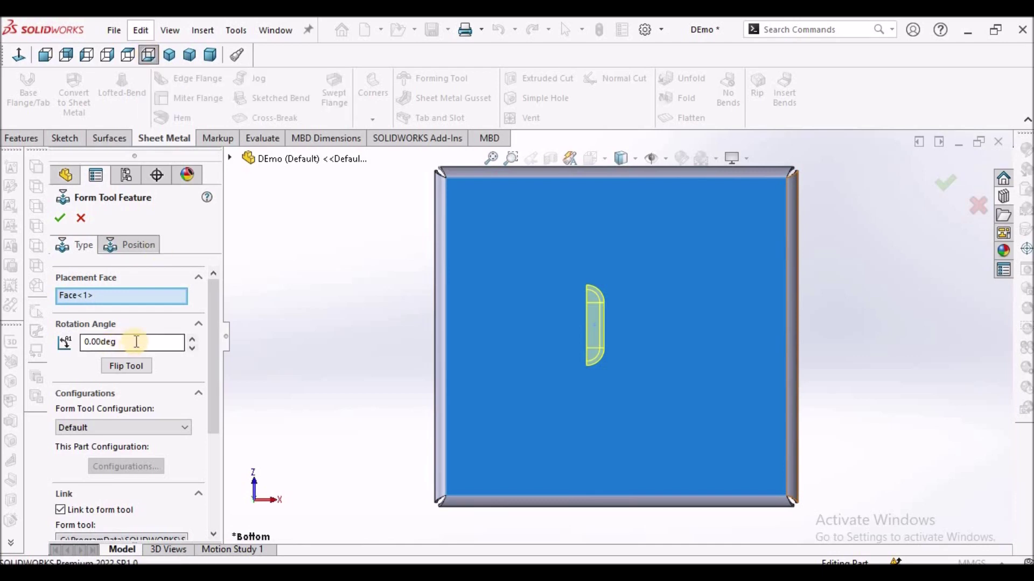
pyautogui.click(143, 246)
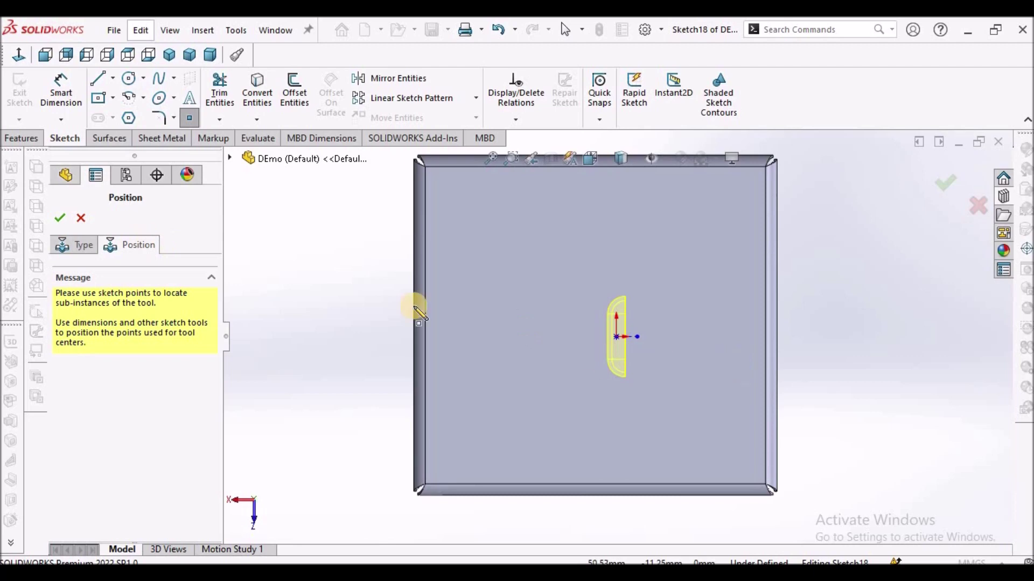
# Draw a diagonal centerline from the plate's lower-left corner to its upper-right corner.
pyautogui.rightClick(327, 247)
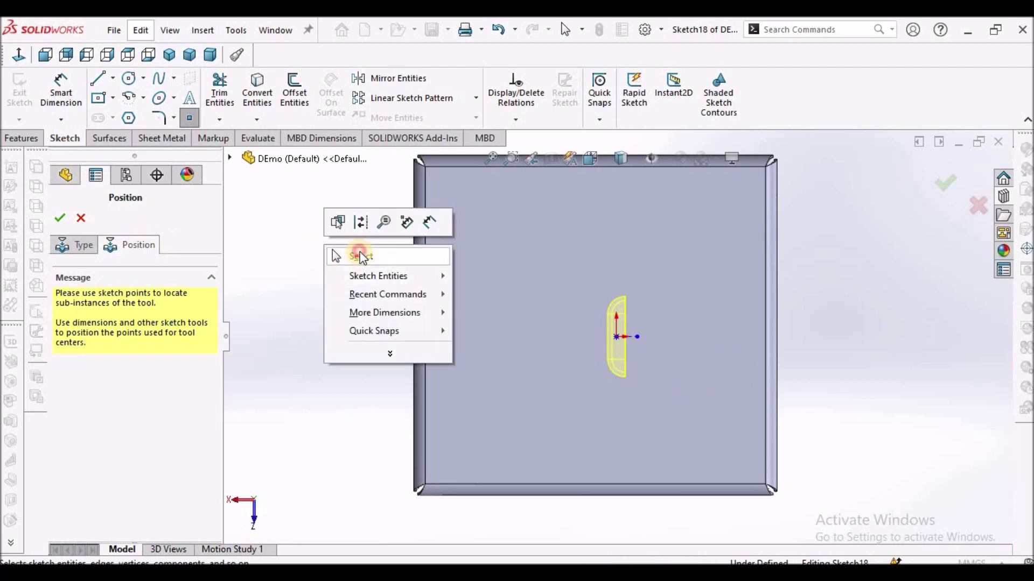
pyautogui.click(361, 257)
pyautogui.click(112, 78)
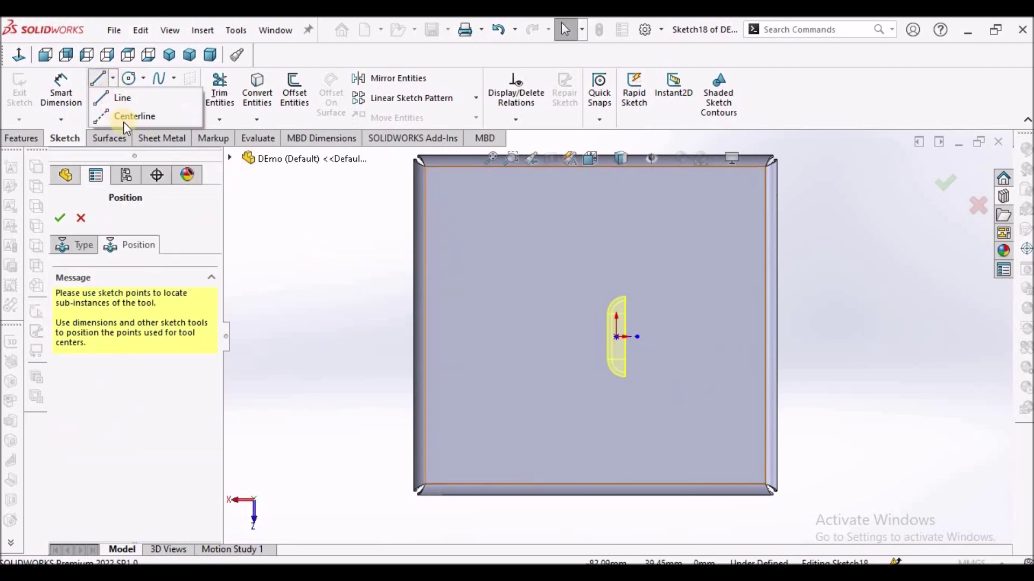
pyautogui.click(131, 116)
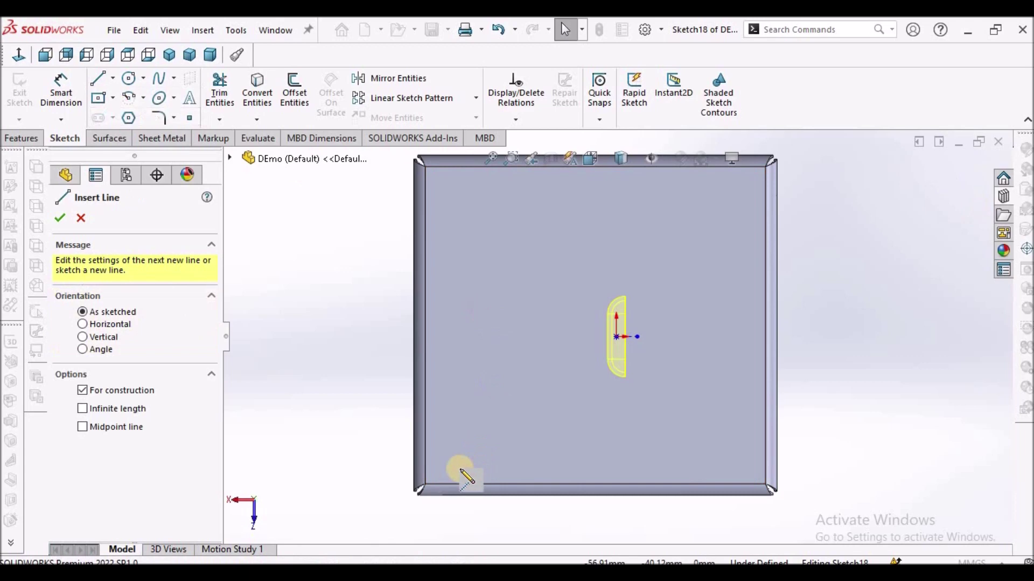
pyautogui.click(424, 486)
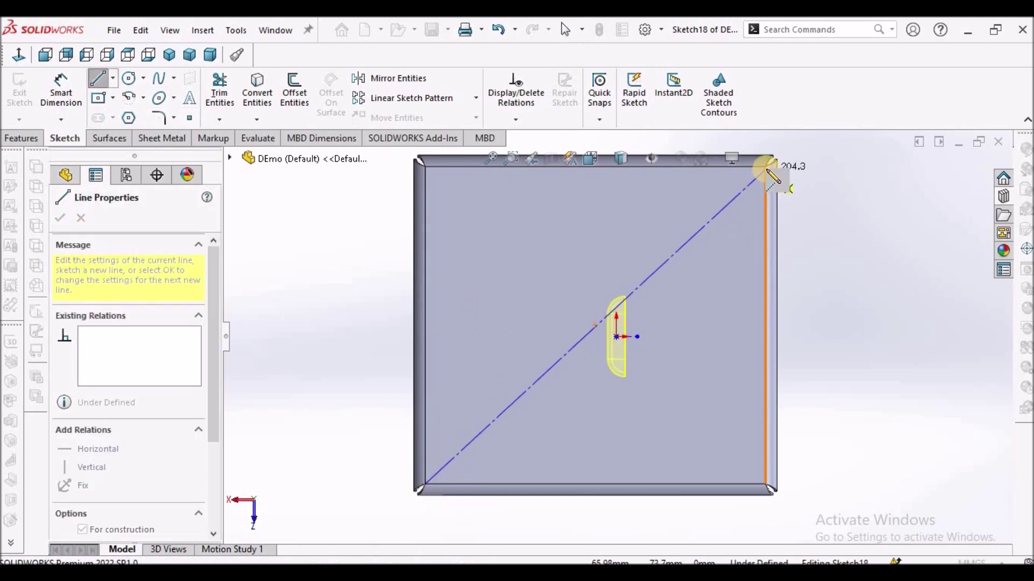
pyautogui.click(769, 171)
pyautogui.rightClick(896, 228)
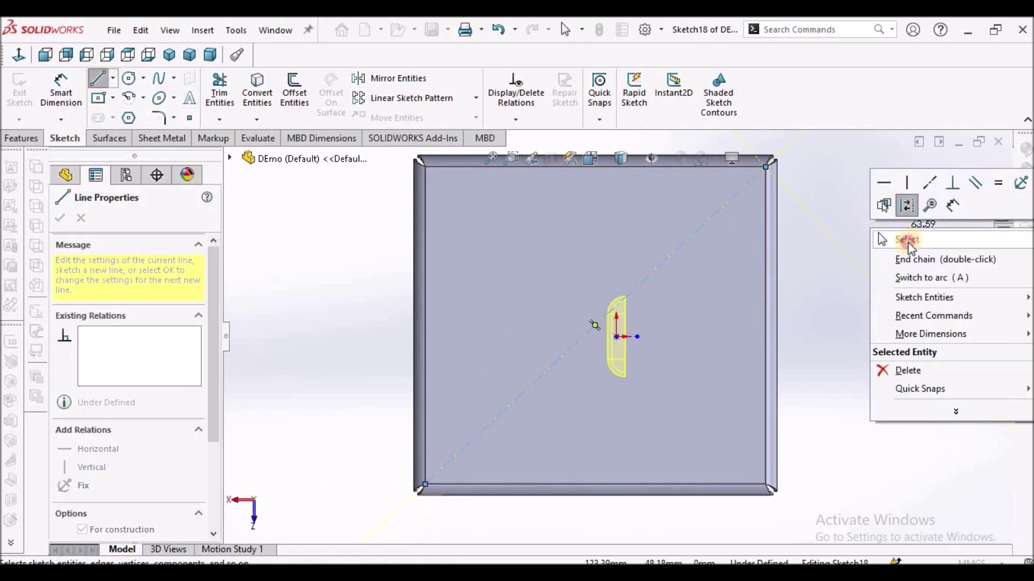
pyautogui.click(907, 241)
# Drag the louver's centre point onto the diagonal centerline, then view the tray isometrically.
pyautogui.click(612, 337)
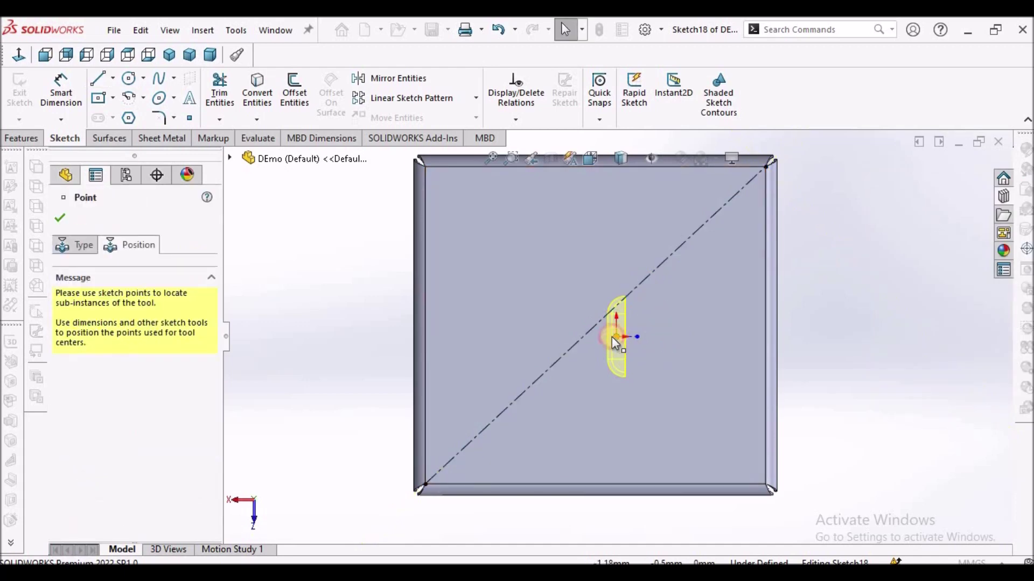
pyautogui.moveTo(611, 337)
pyautogui.mouseDown()
pyautogui.moveTo(593, 335)
pyautogui.moveTo(594, 326)
pyautogui.mouseUp()
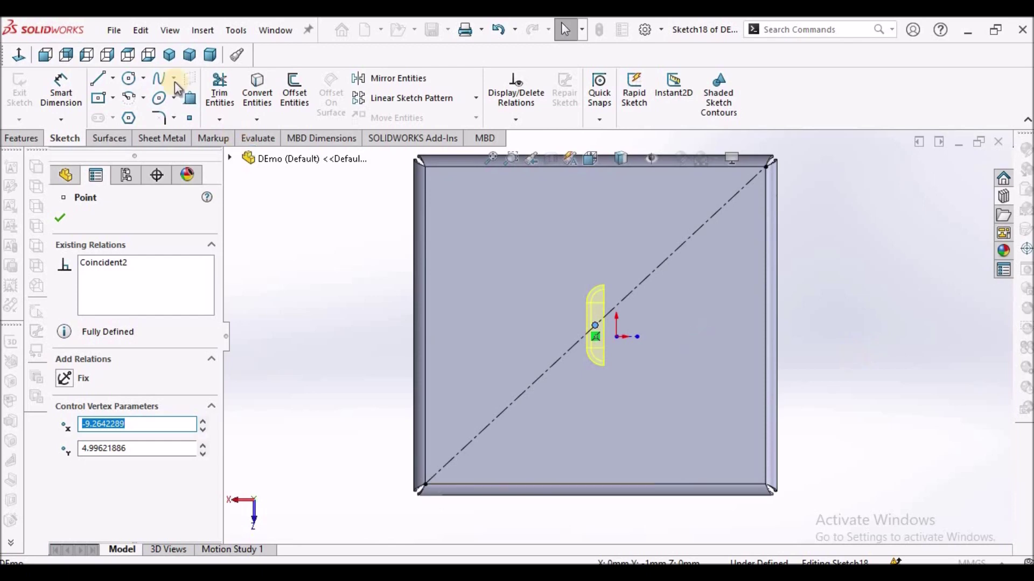
pyautogui.click(169, 55)
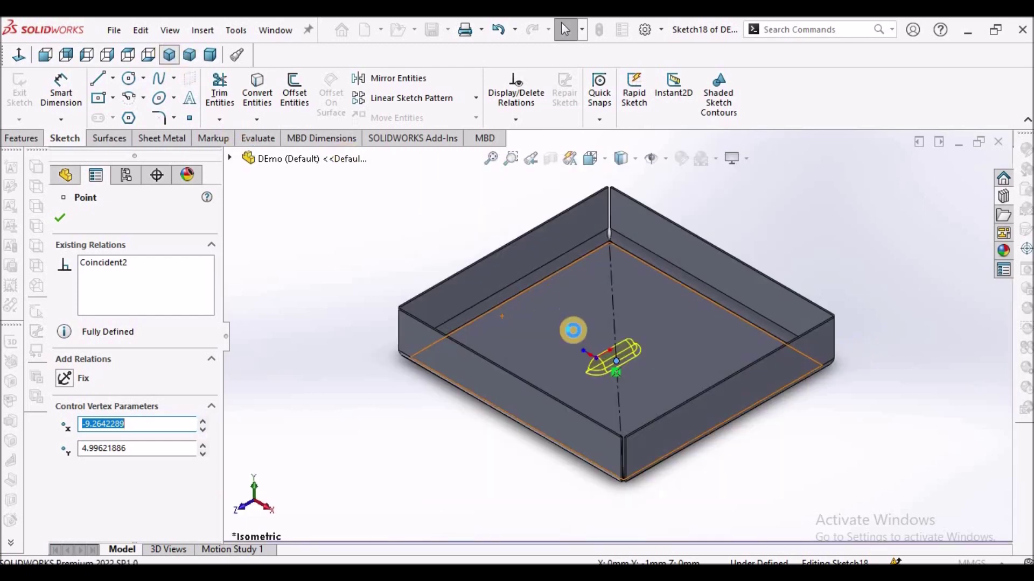
# Clear the louver point's X coordinate, close the point settings, and inspect the tray in ISO view.
pyautogui.press('BackSpace')
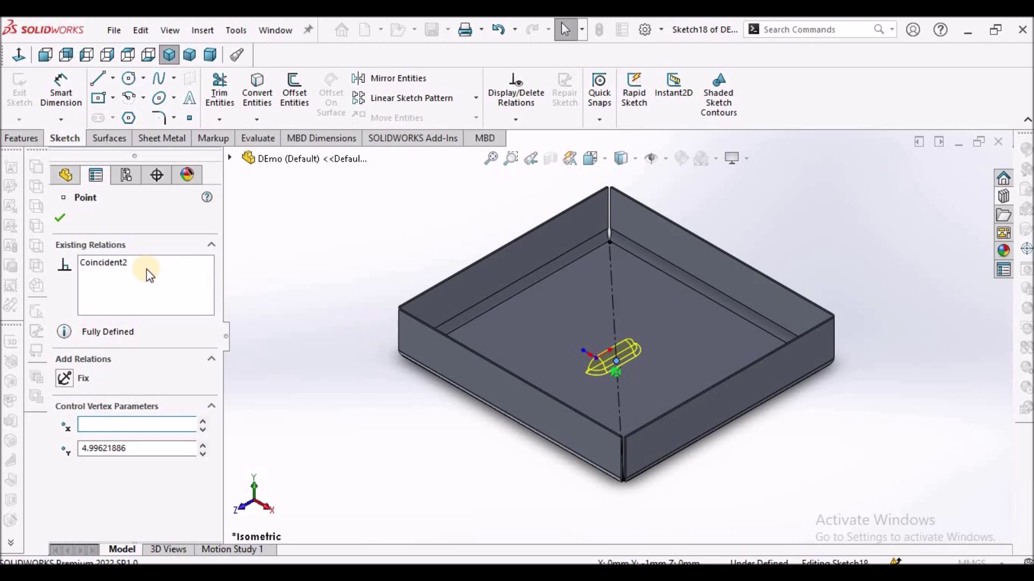
pyautogui.click(60, 217)
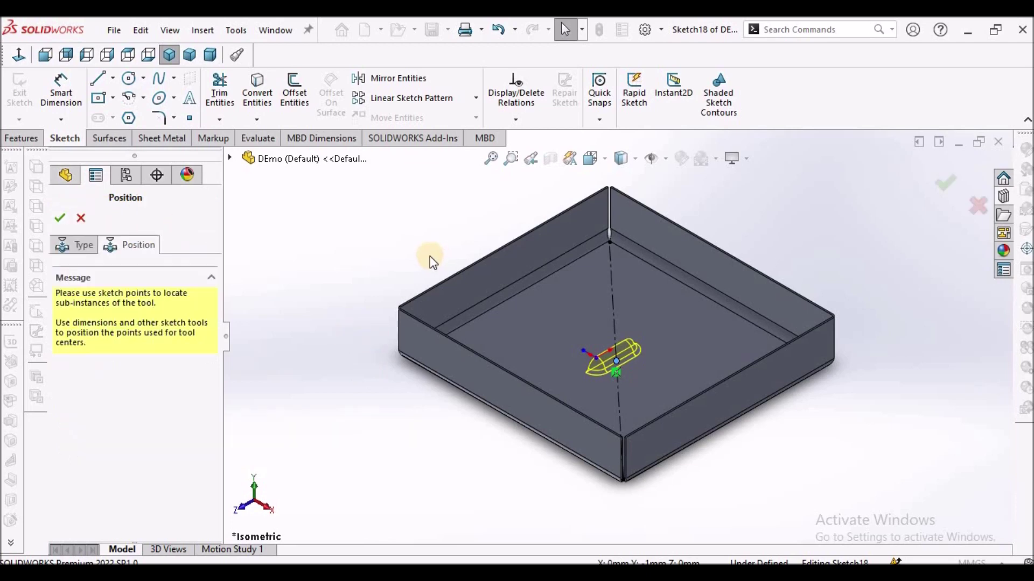
pyautogui.press('space')
pyautogui.doubleClick(331, 353)
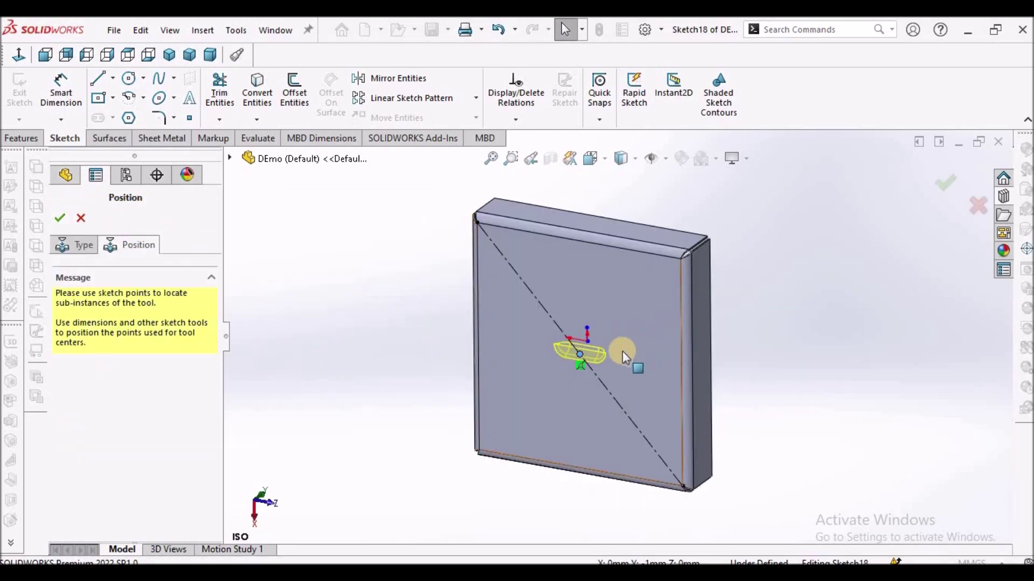
pyautogui.moveTo(623, 351); pyautogui.dragTo(602, 338, button='middle')
# Flip the louver to the opposite side of the sheet and accept it as louver1.
pyautogui.click(80, 243)
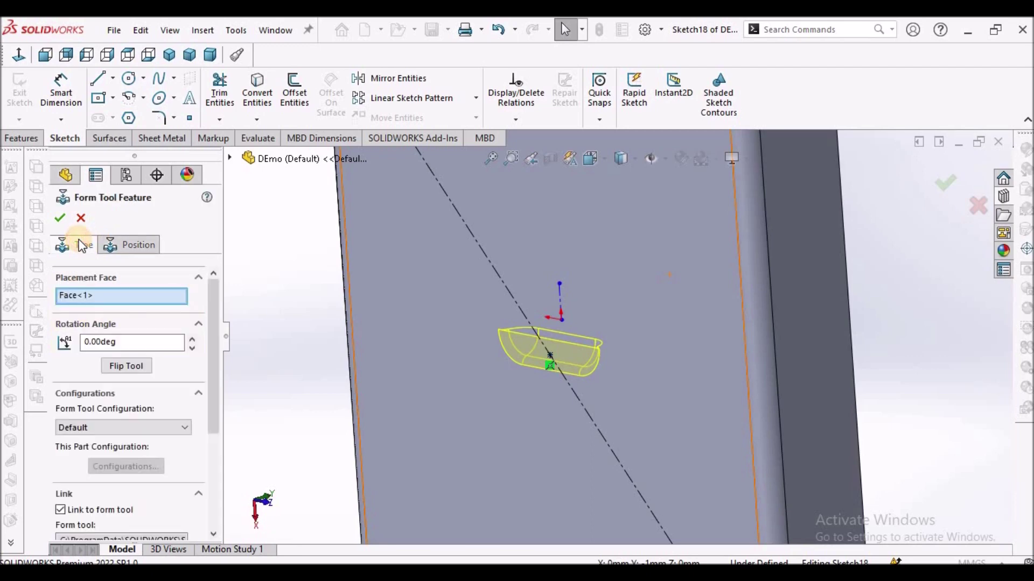
pyautogui.click(138, 372)
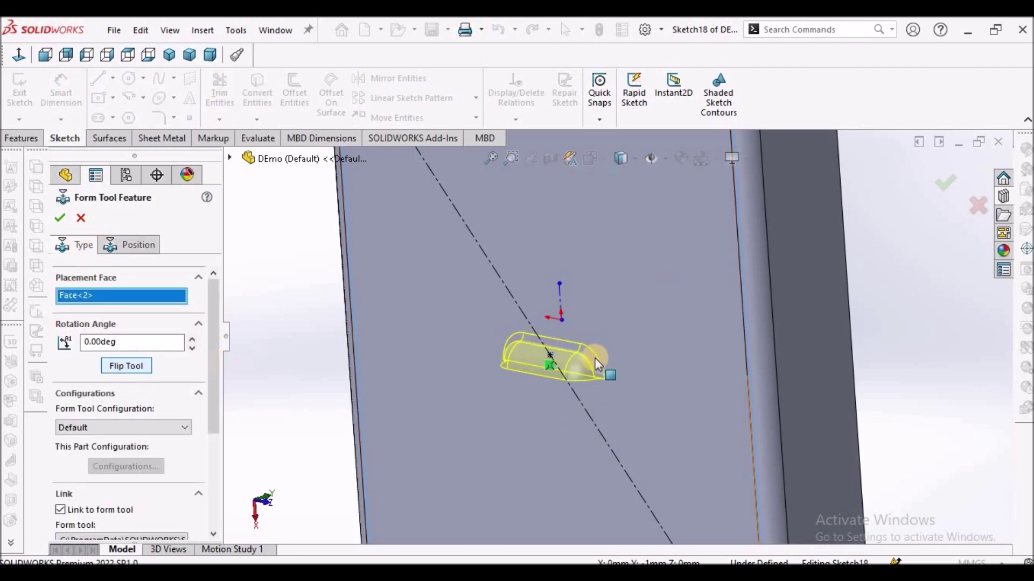
pyautogui.moveTo(617, 330); pyautogui.dragTo(618, 330, button='middle')
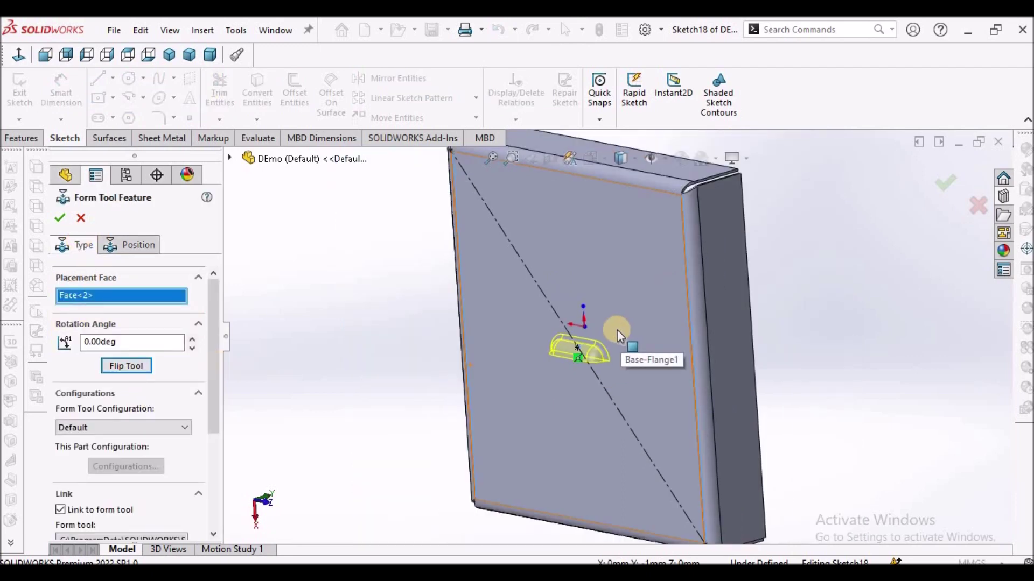
pyautogui.click(59, 218)
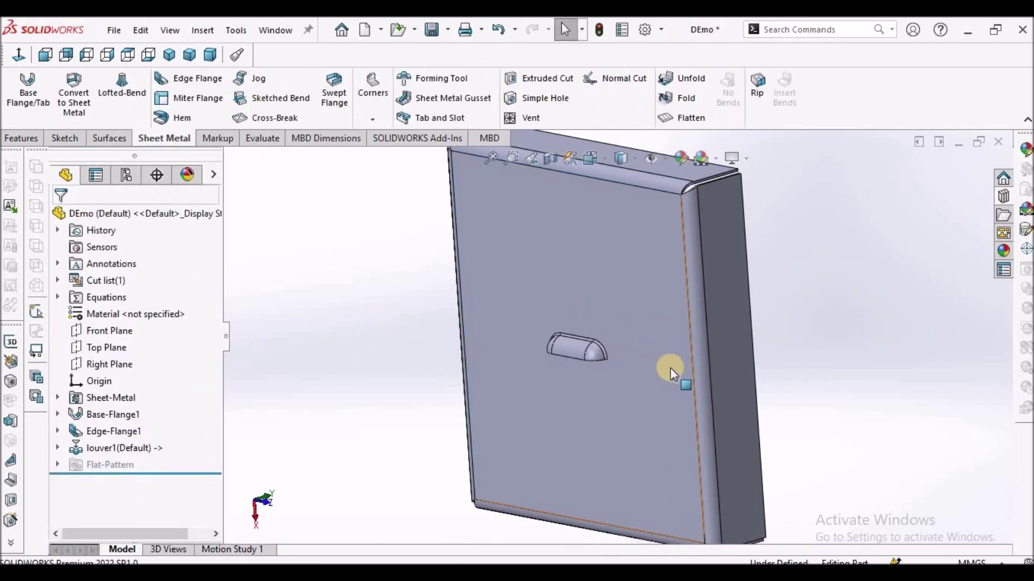
# Orbit and zoom to inspect louver1 on the tray face, then open the Features pattern list.
pyautogui.moveTo(669, 369); pyautogui.dragTo(619, 366, button='middle')
pyautogui.scroll(3, 636, 337)
pyautogui.press('Escape')
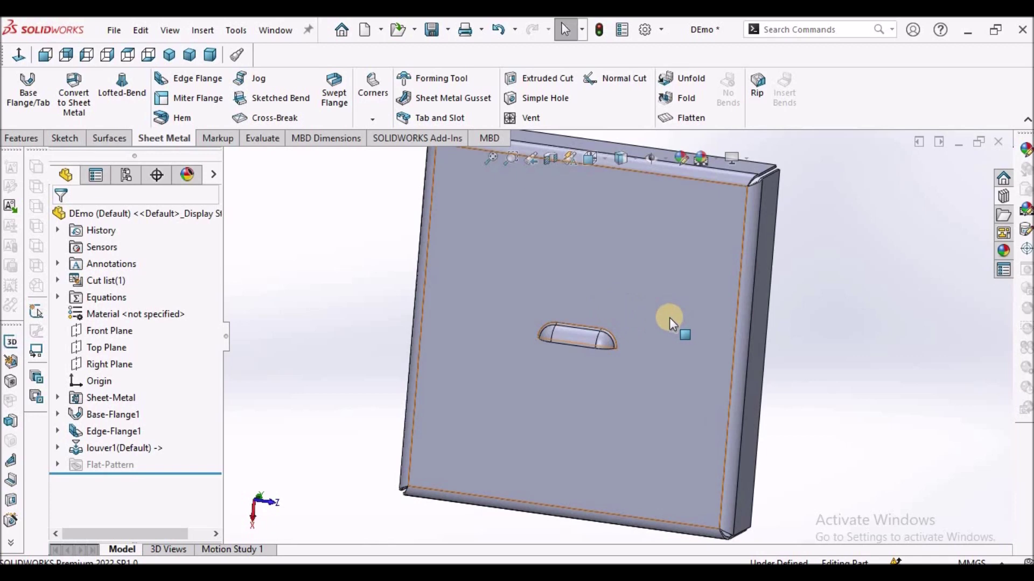
pyautogui.click(21, 138)
pyautogui.click(449, 118)
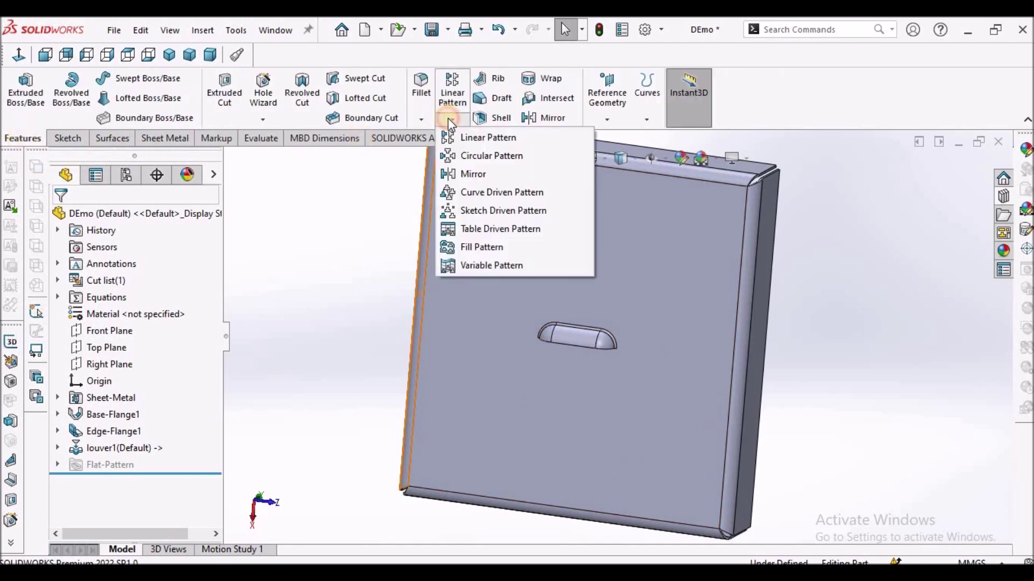
# Start a Fill Pattern bounded by the tray's front face with 22 mm instance spacing.
pyautogui.click(485, 248)
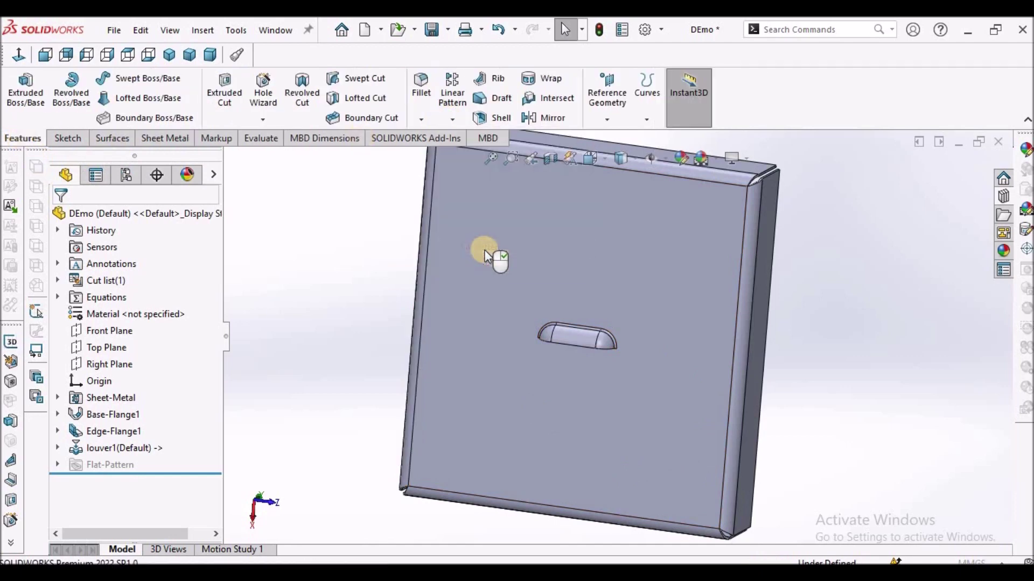
pyautogui.click(516, 286)
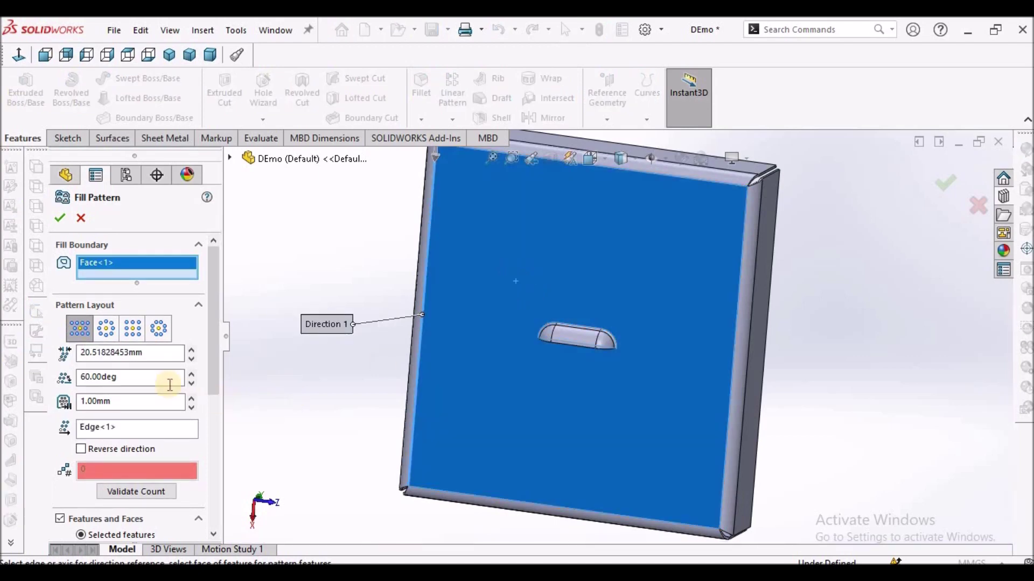
pyautogui.click(151, 358)
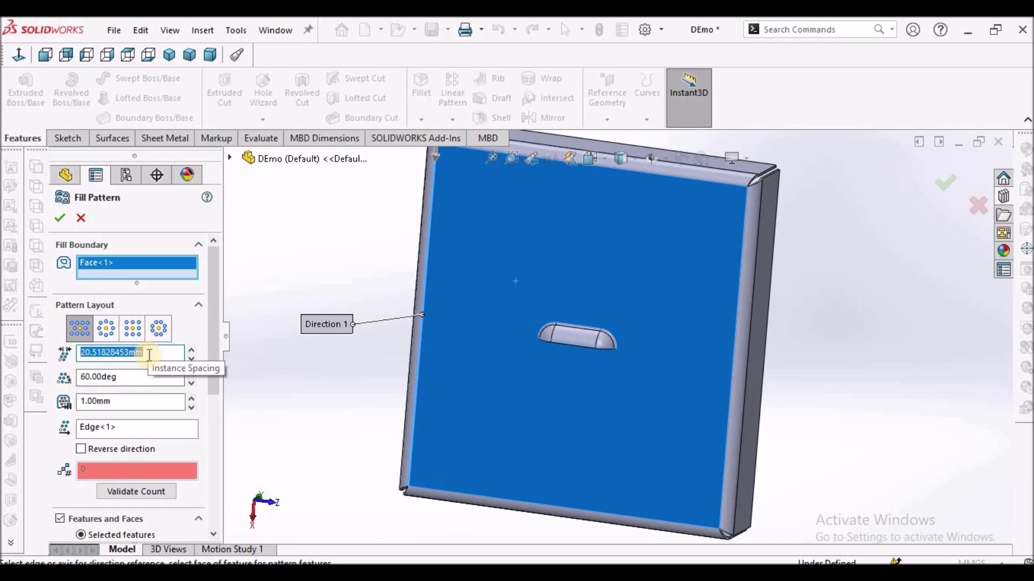
pyautogui.write('22')
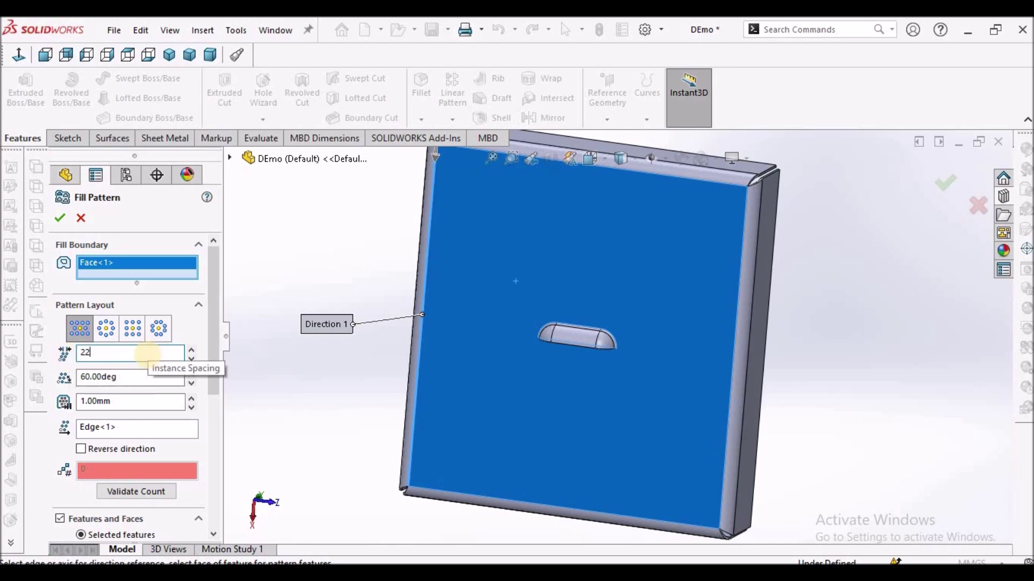
pyautogui.press('Return')
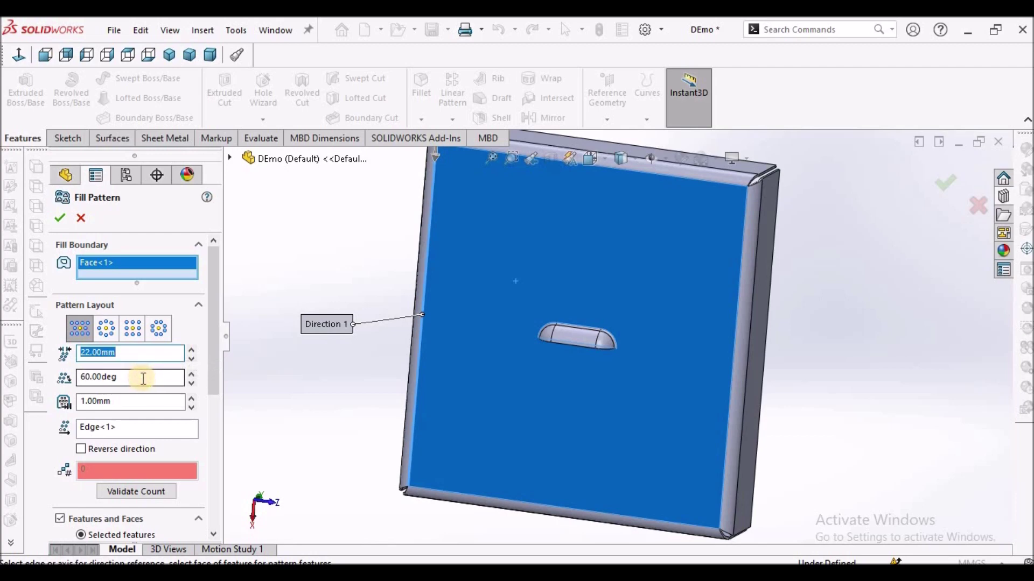
# Keep the 60° stagger angle and set the pattern margin to 5 mm.
pyautogui.click(142, 378)
pyautogui.click(140, 405)
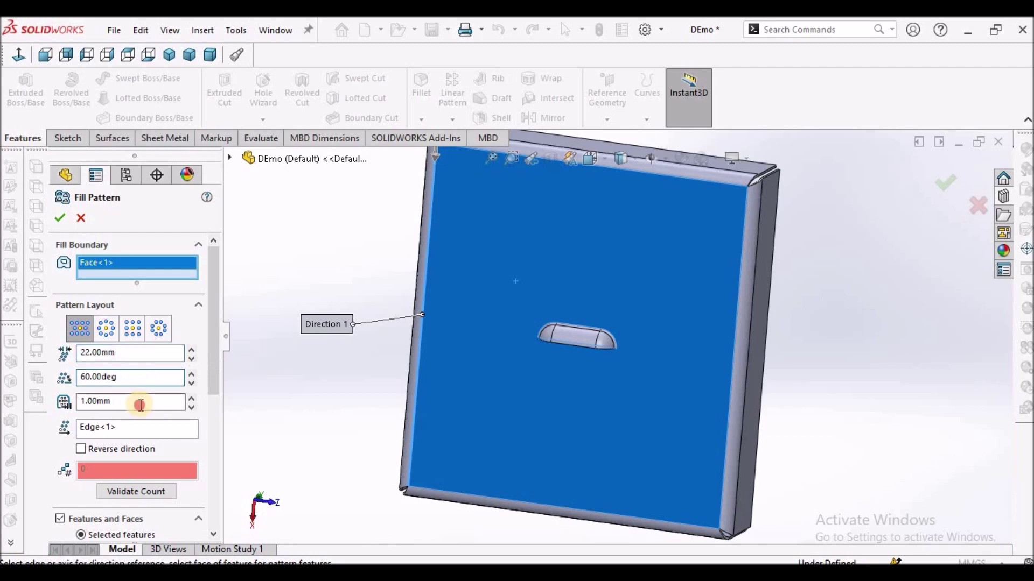
pyautogui.doubleClick(141, 405)
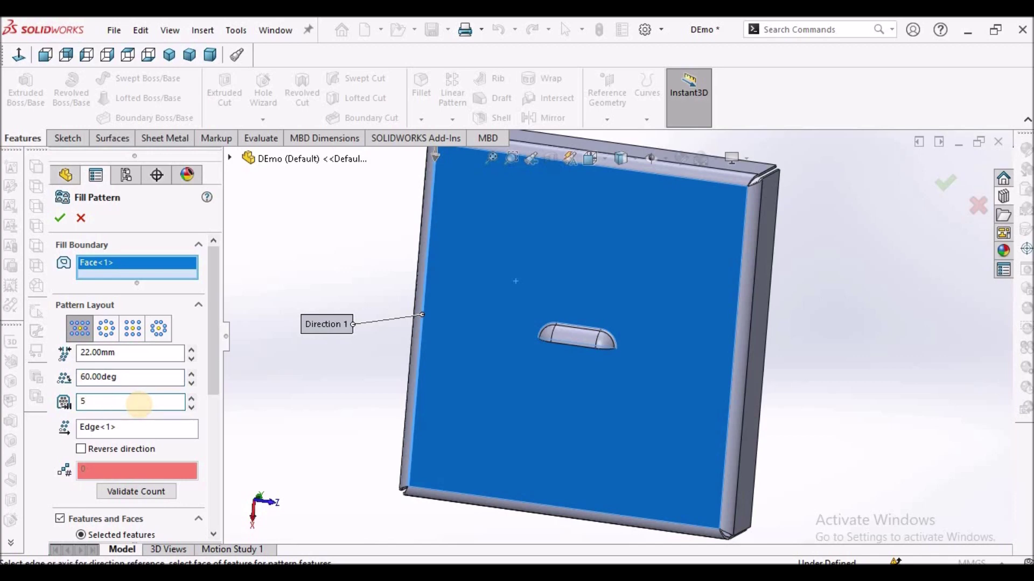
pyautogui.click(215, 400)
pyautogui.moveTo(217, 401); pyautogui.dragTo(247, 399)
# Scroll the Fill Pattern panel to Features and Faces and activate its selection box.
pyautogui.scroll(3, 496, 336)
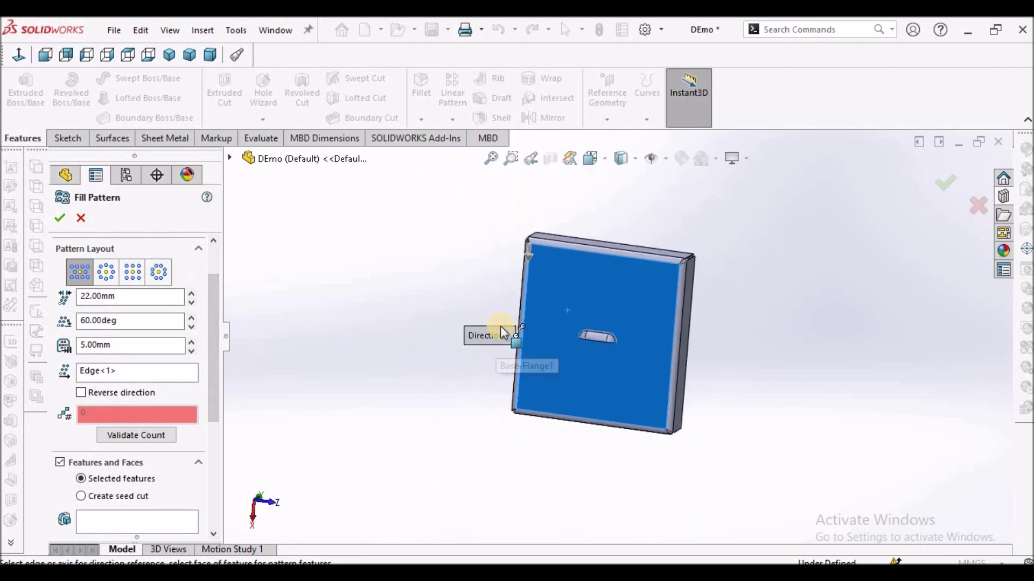
pyautogui.moveTo(499, 334); pyautogui.dragTo(553, 269, button='middle')
pyautogui.scroll(-3, 558, 295)
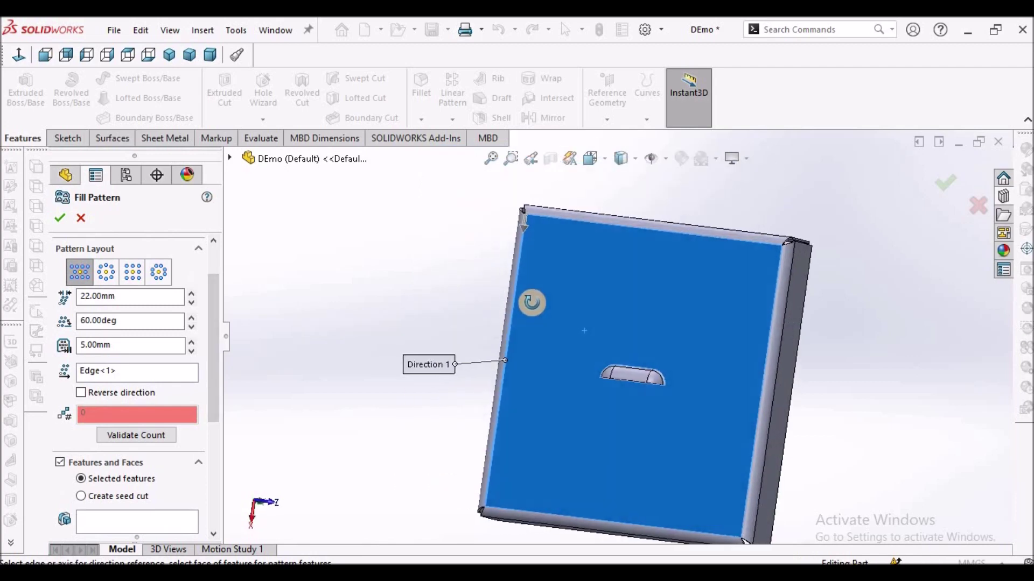
pyautogui.scroll(-4, 537, 235)
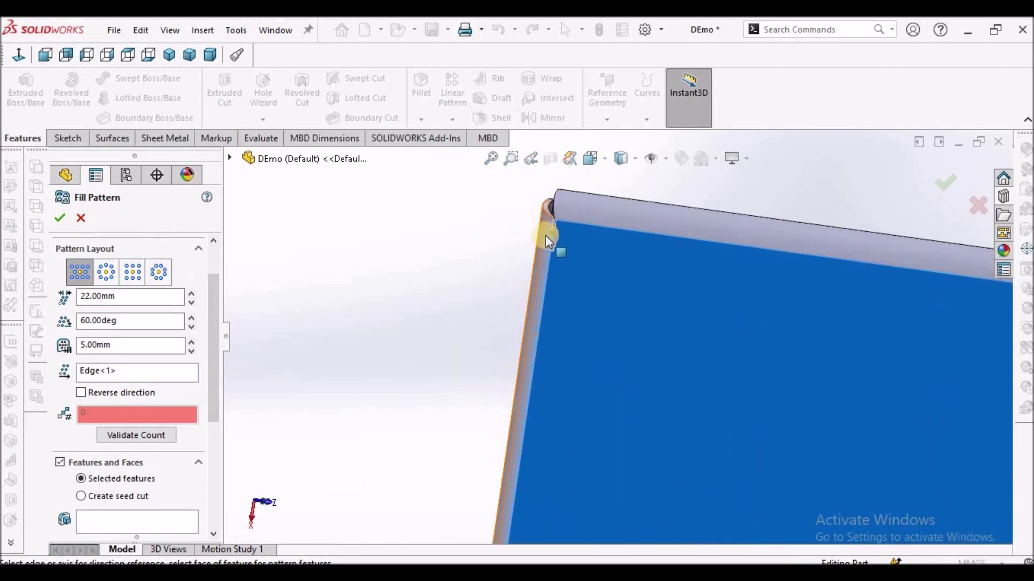
pyautogui.scroll(5, 555, 257)
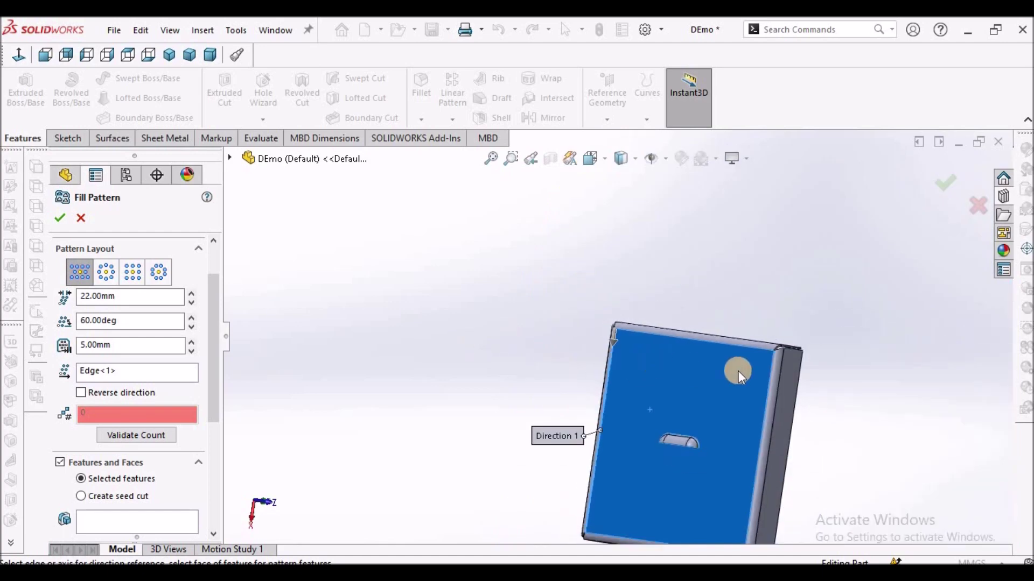
pyautogui.scroll(3, 729, 387)
pyautogui.scroll(-5, 653, 339)
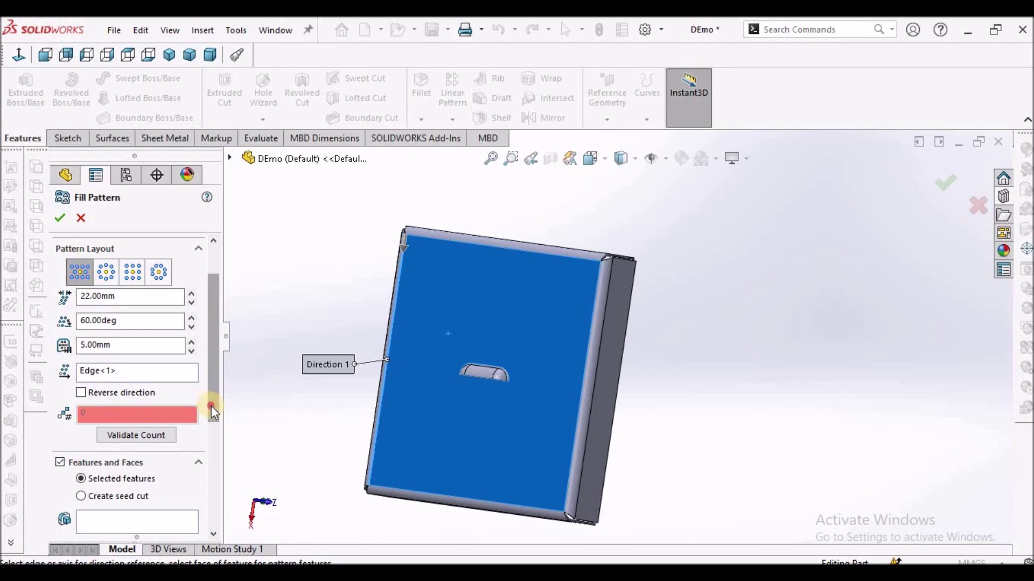
pyautogui.scroll(-3, 211, 406)
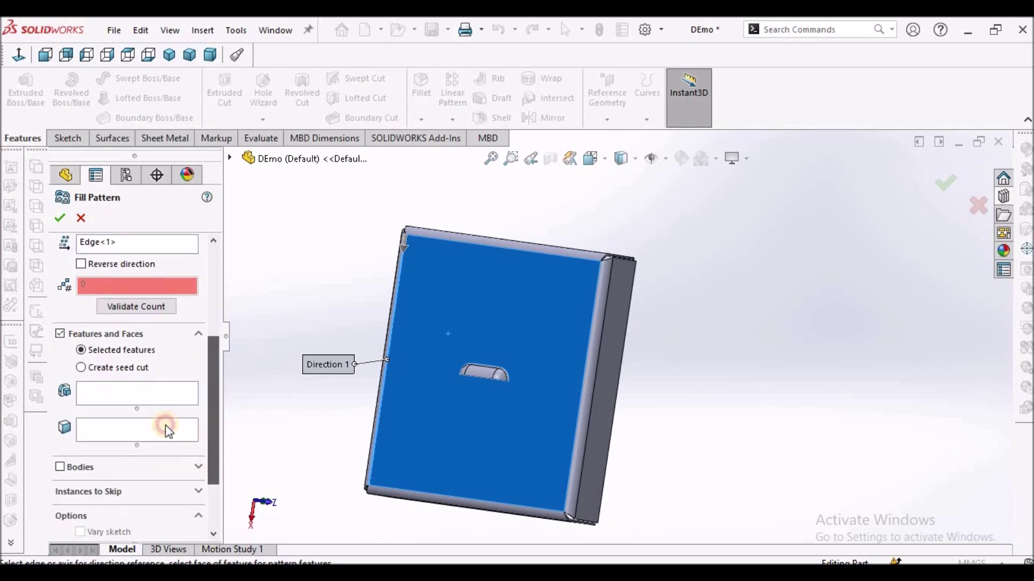
pyautogui.click(151, 389)
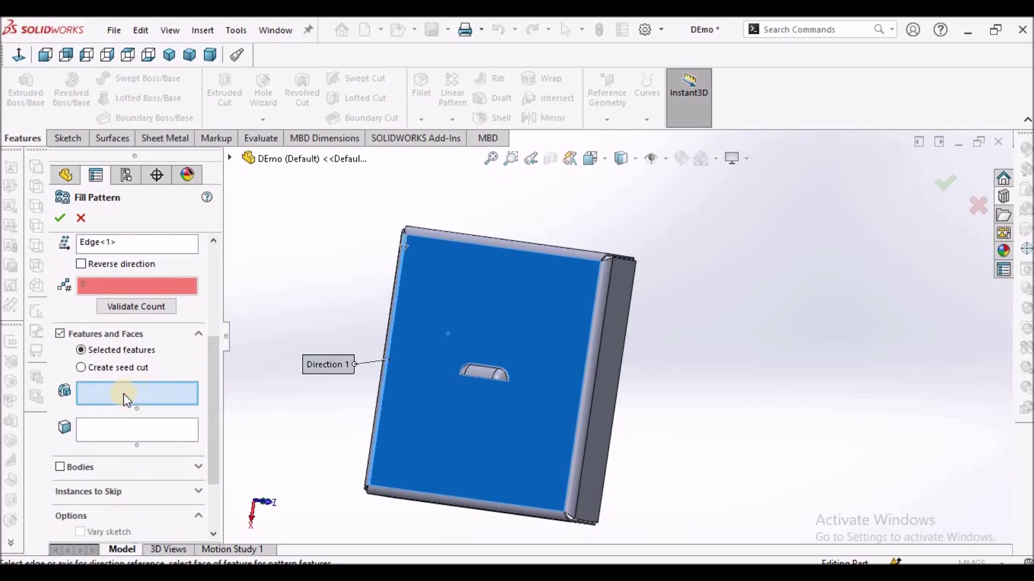
# Pattern louver1 across the tray face, preview it from the Bottom view, and accept Fill Pattern1.
pyautogui.click(229, 157)
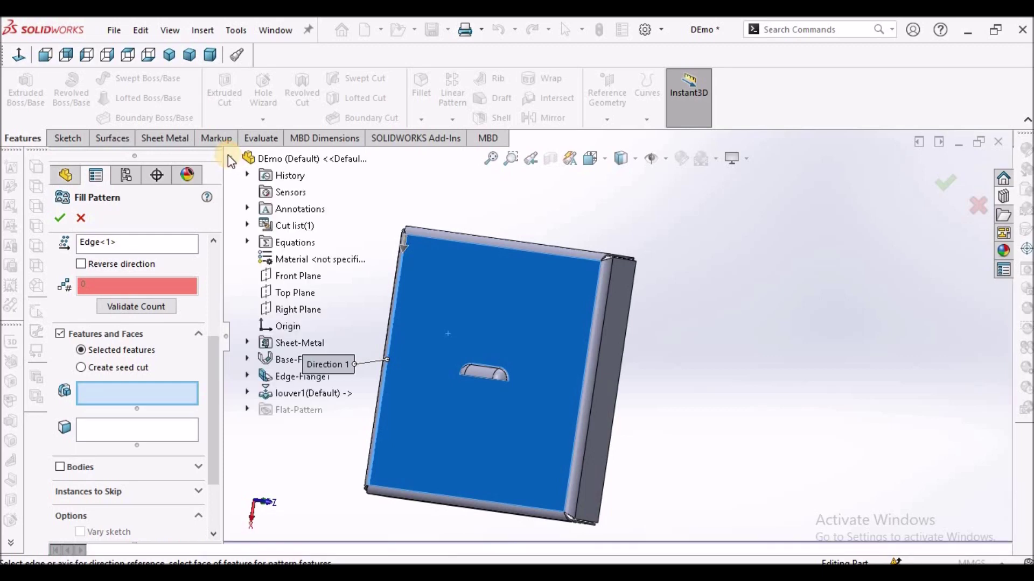
pyautogui.click(286, 395)
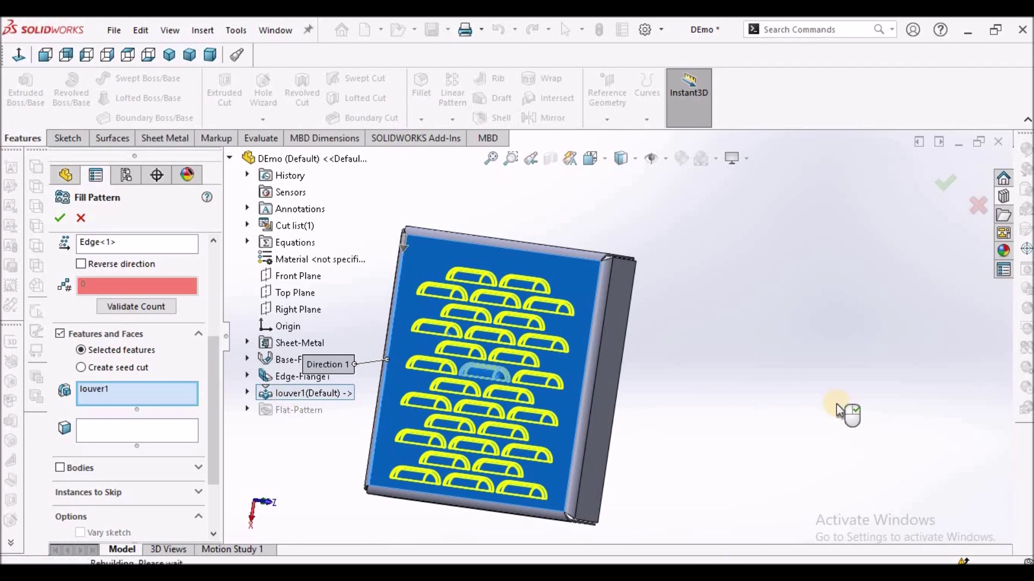
pyautogui.click(147, 59)
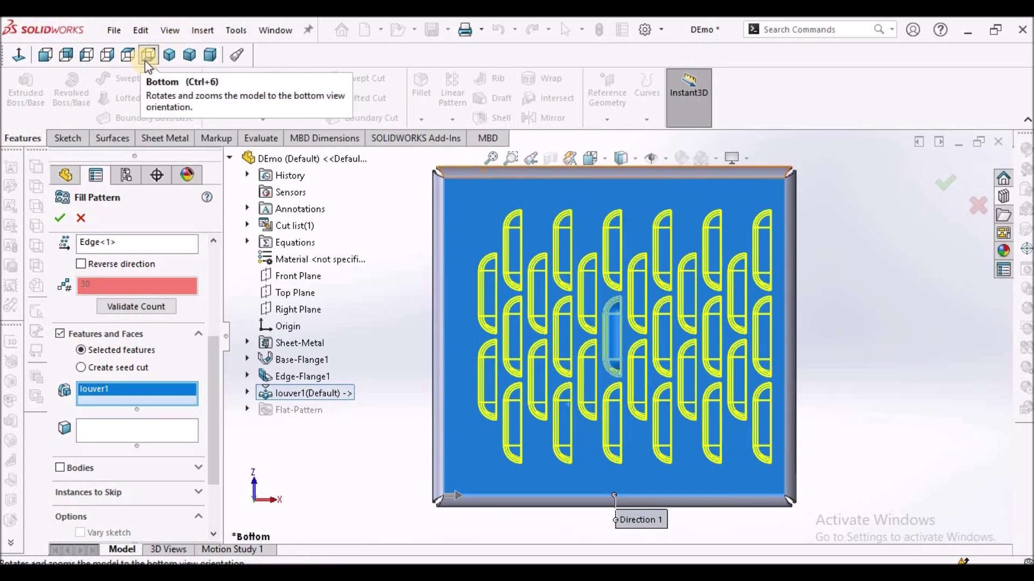
pyautogui.scroll(-2, 822, 350)
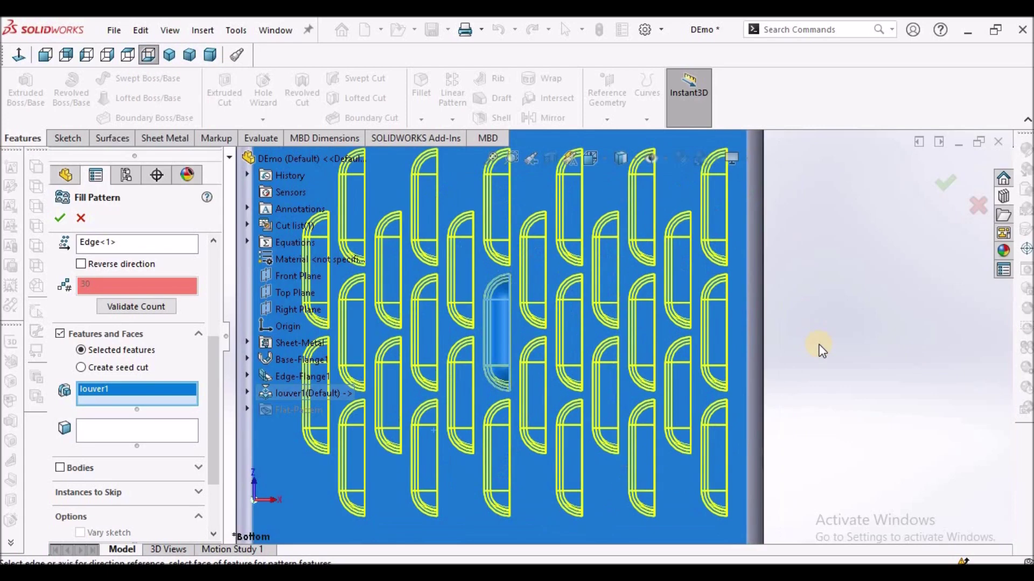
pyautogui.scroll(3, 745, 360)
pyautogui.scroll(-3, 567, 347)
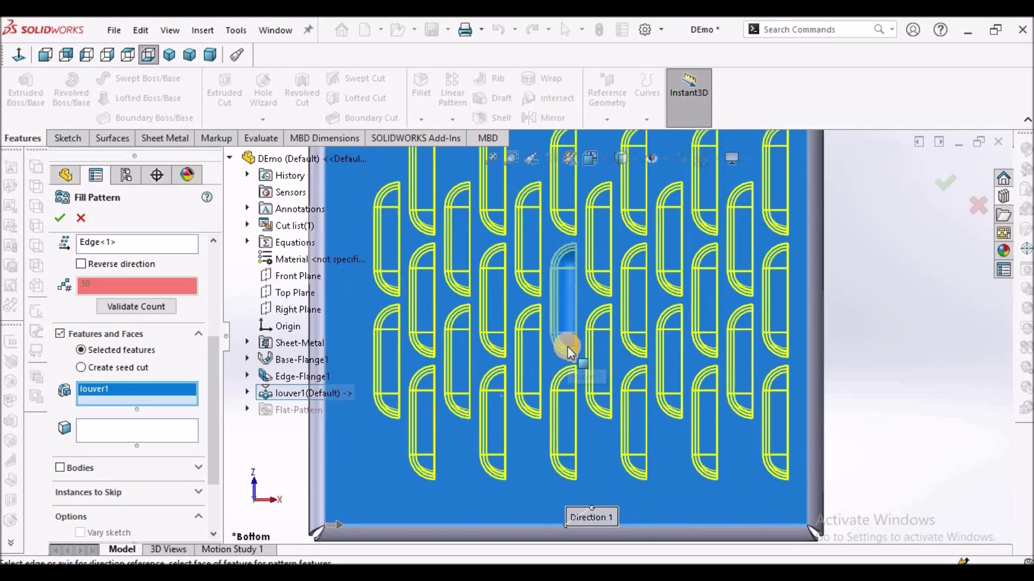
pyautogui.scroll(1, 568, 345)
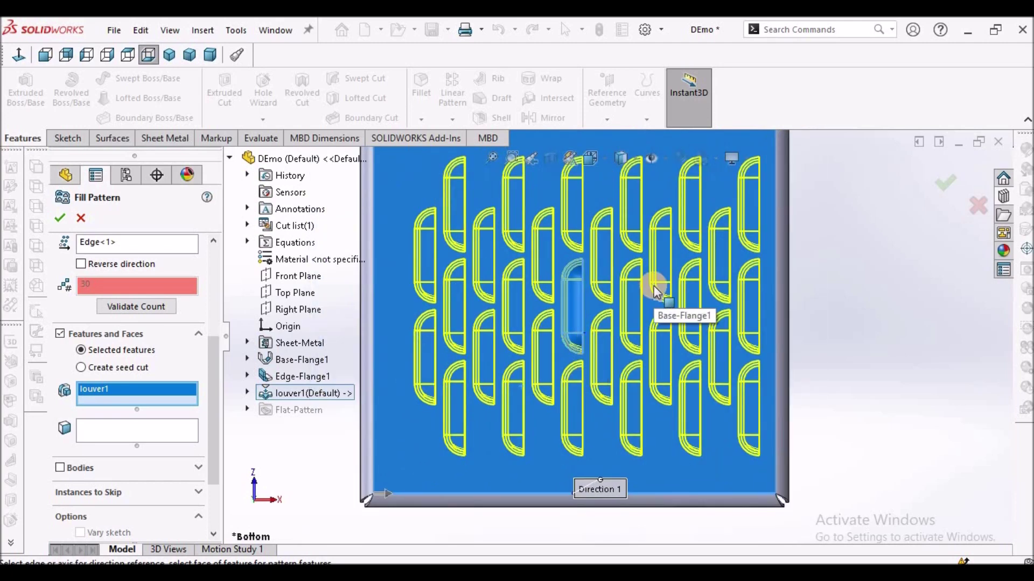
pyautogui.click(59, 217)
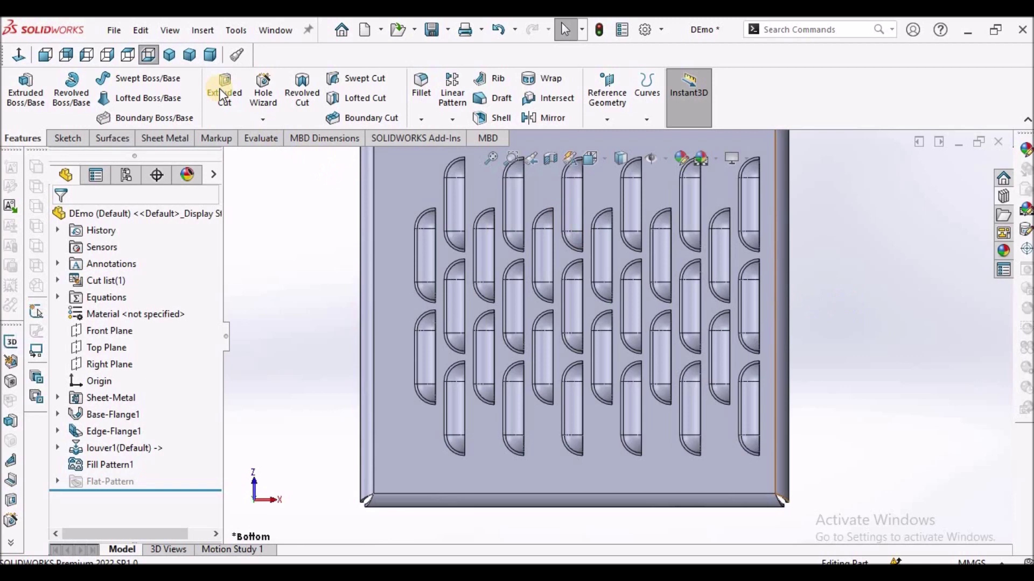
# Show the louvered tray in ISO view, orbit to the openings, then switch to the ISO 2 view.
pyautogui.press('space')
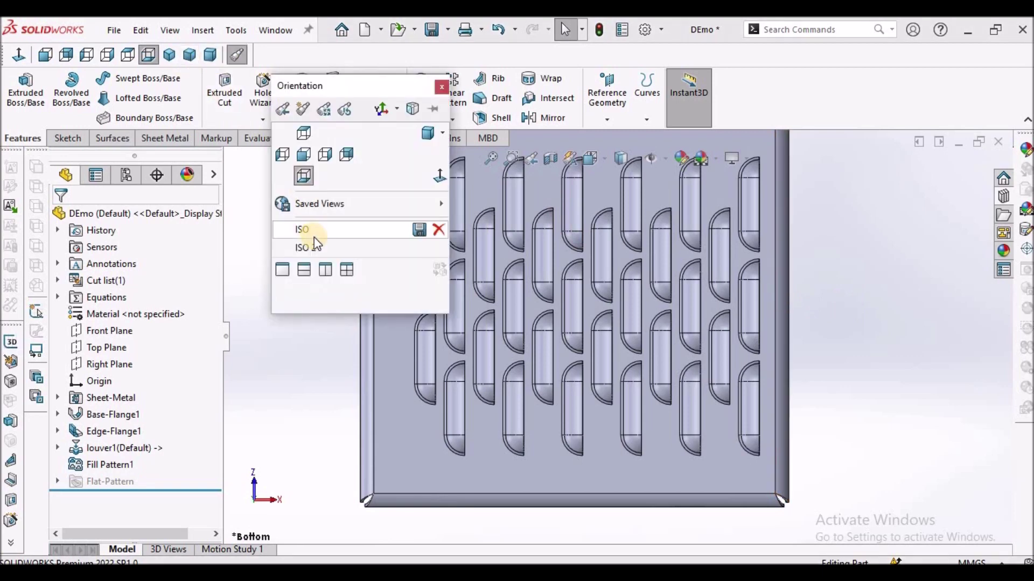
pyautogui.click(315, 237)
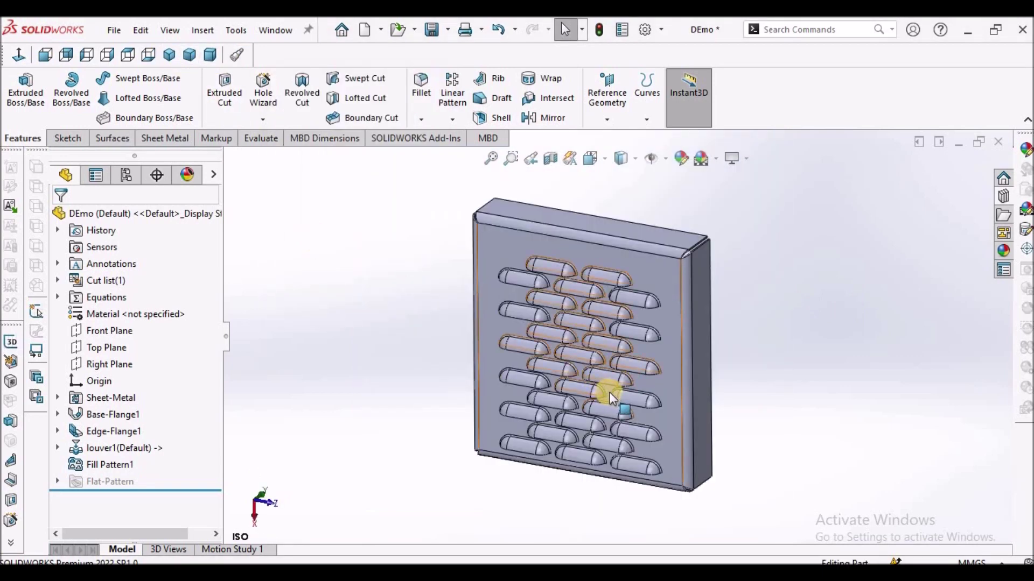
pyautogui.moveTo(618, 319); pyautogui.dragTo(603, 391, button='middle')
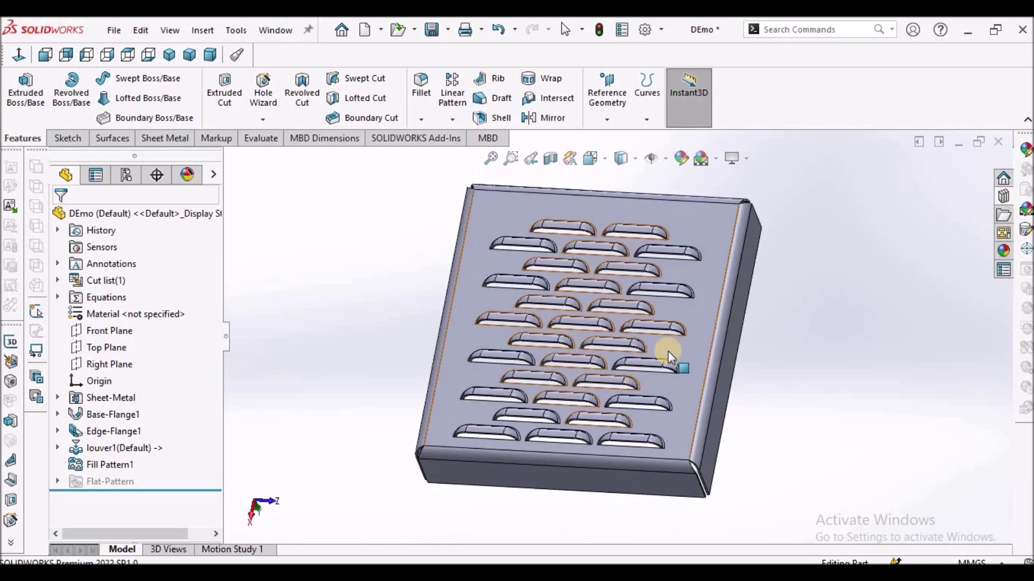
pyautogui.press('space')
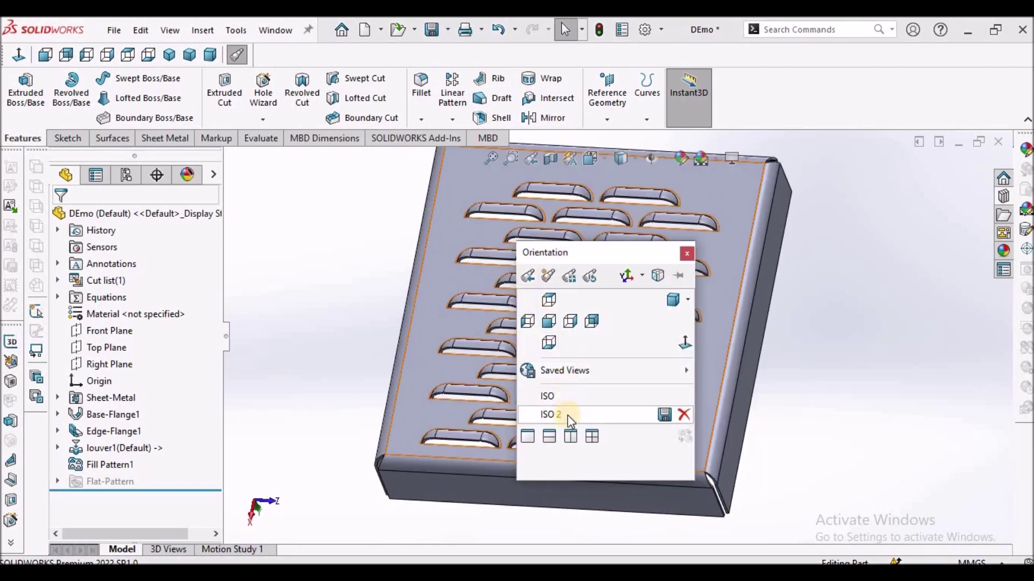
pyautogui.click(568, 415)
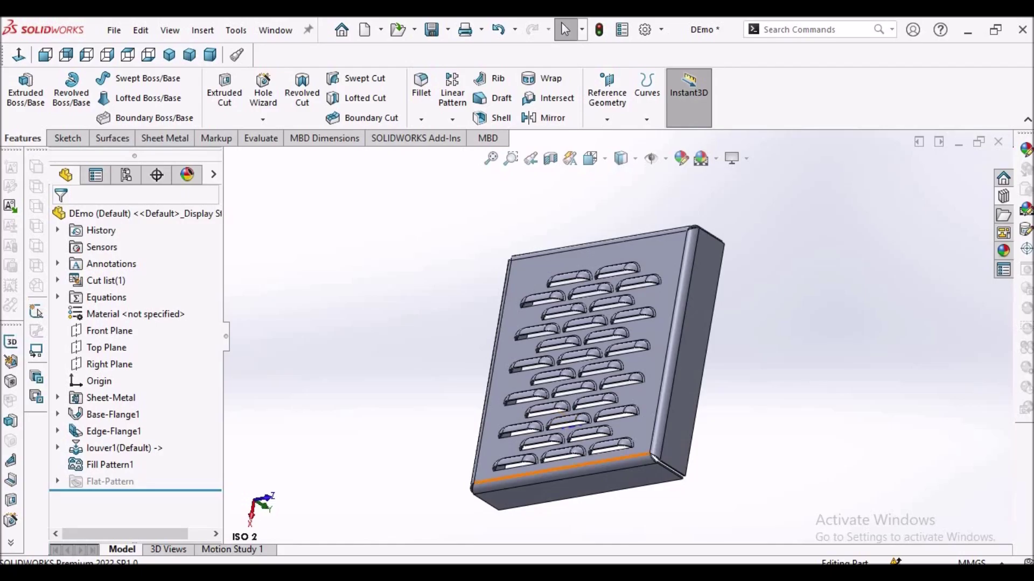